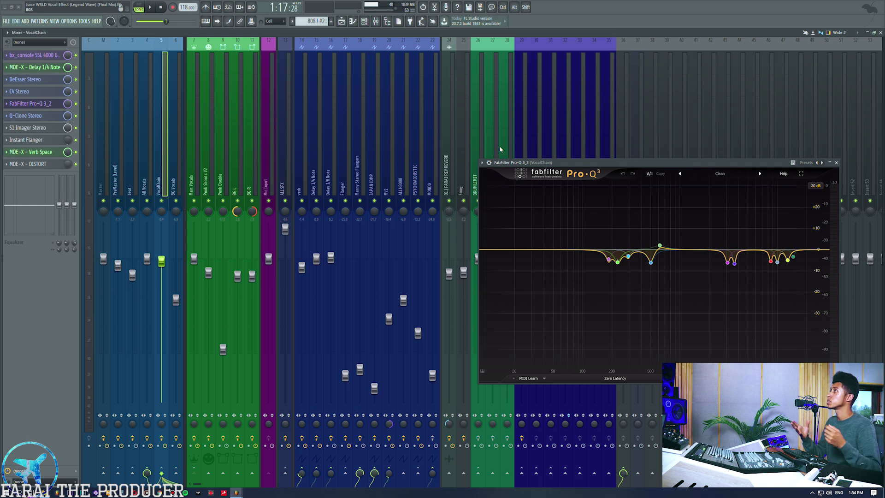
- Examine the FabFilter Pro-Q 3 curve in full-screen view, keep Zero Latency processing, and restore the normal view
left_click_drag(560, 162, 552, 142)
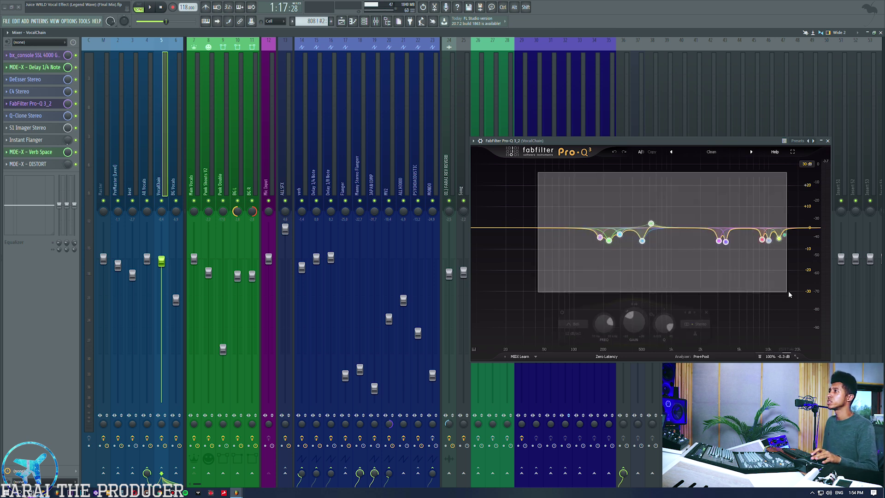
left_click(570, 283)
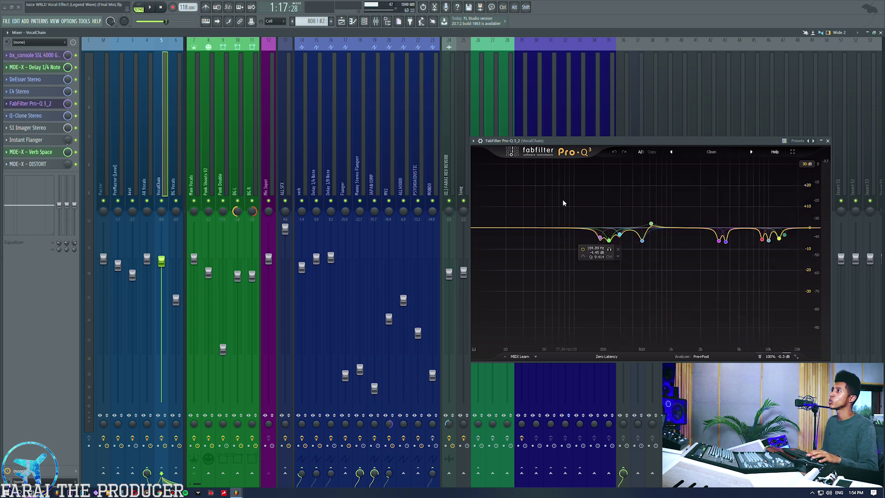
left_click(793, 152)
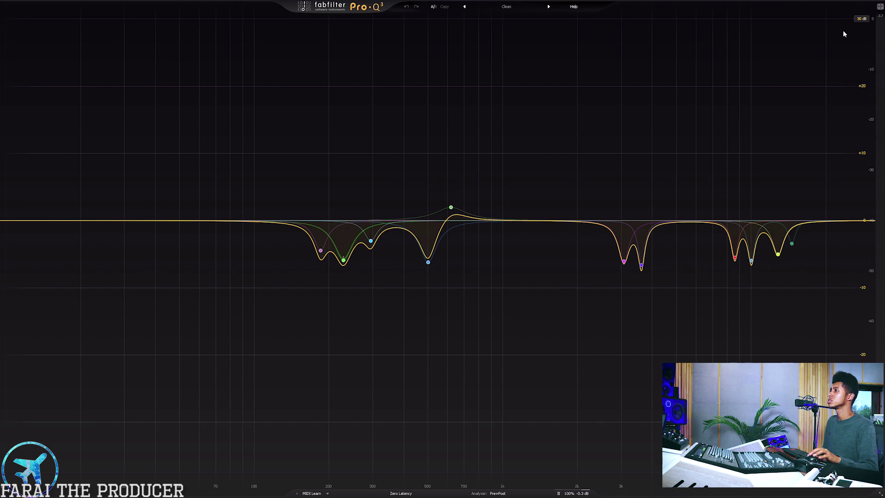
left_click(400, 494)
left_click(415, 478)
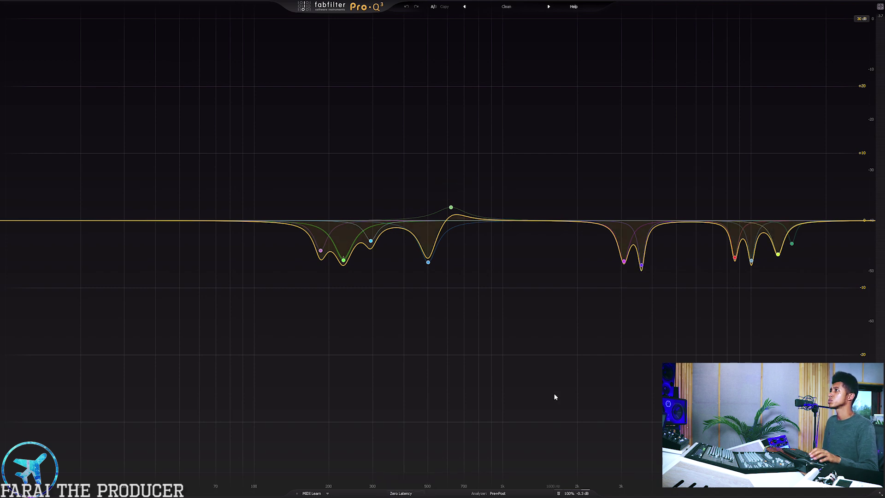
left_click(881, 6)
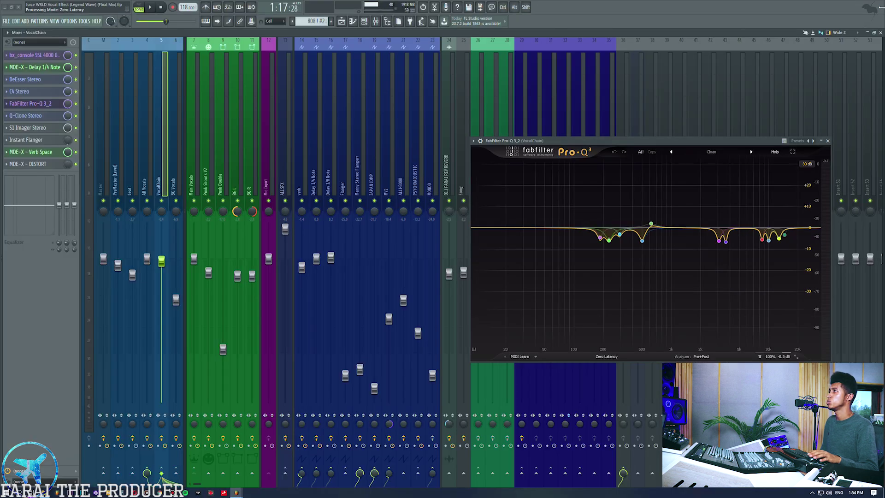
- View the VocalChain track's bx_console SSL 4000 G beside the Pro-Q 3 equalizer and close the console
left_click(43, 56)
left_click_drag(489, 88, 362, 88)
left_click_drag(547, 139, 565, 117)
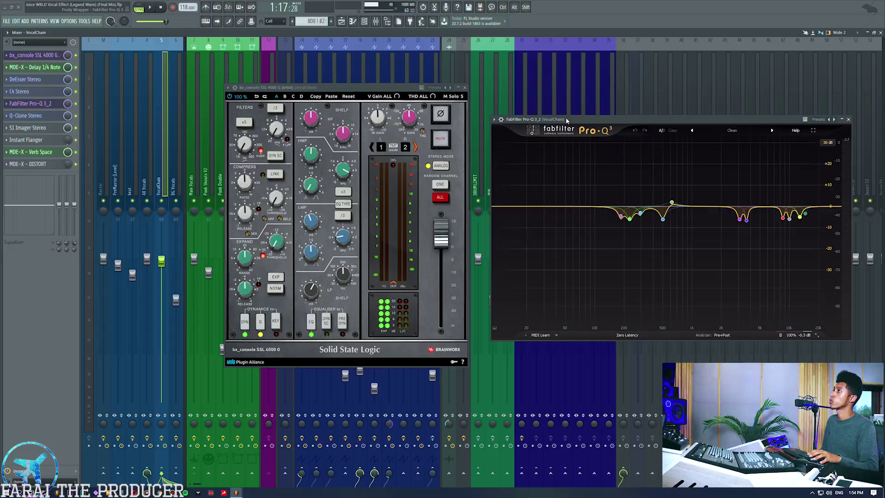
left_click_drag(318, 86, 322, 84)
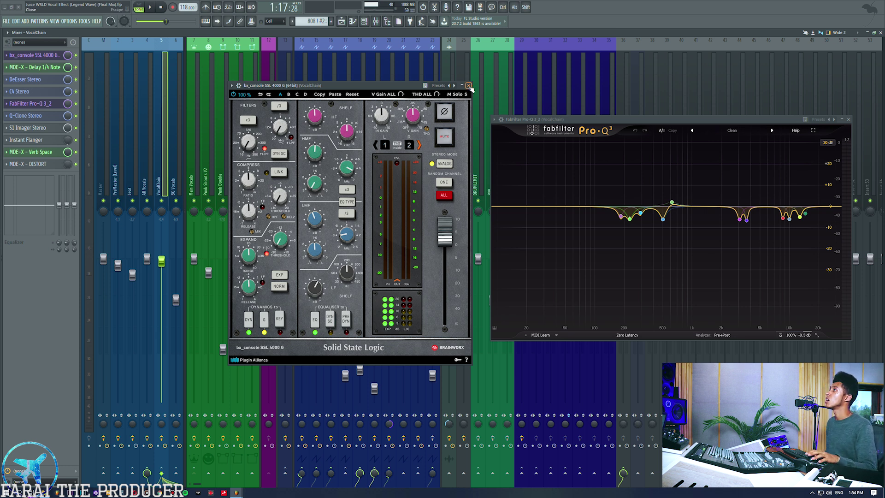
left_click(468, 86)
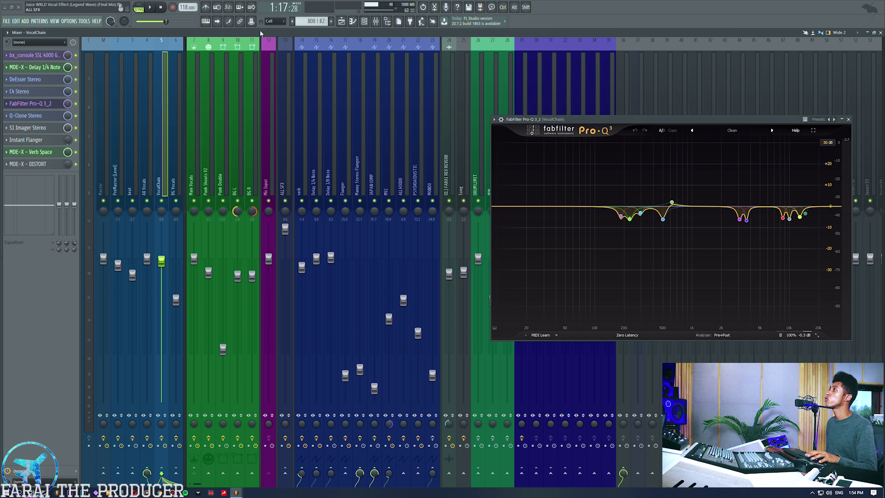
- Look over the song arrangement in the playlist, return to the mixer, and close the Pro-Q 3 window
left_click(342, 22)
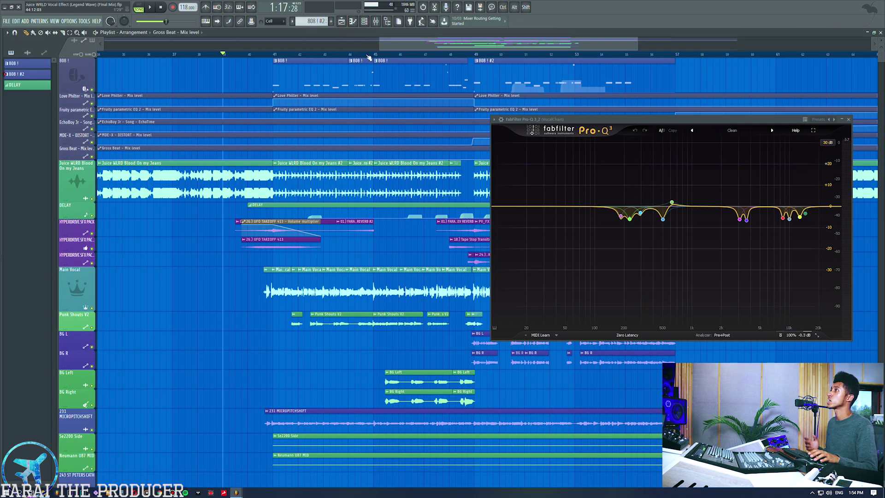
scroll(369, 57, "up", 3)
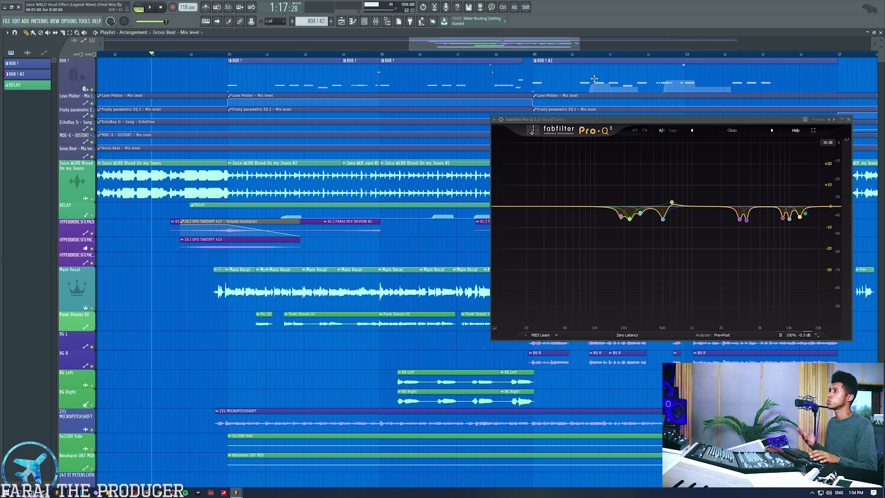
left_click_drag(579, 173, 833, 286)
left_click(589, 243)
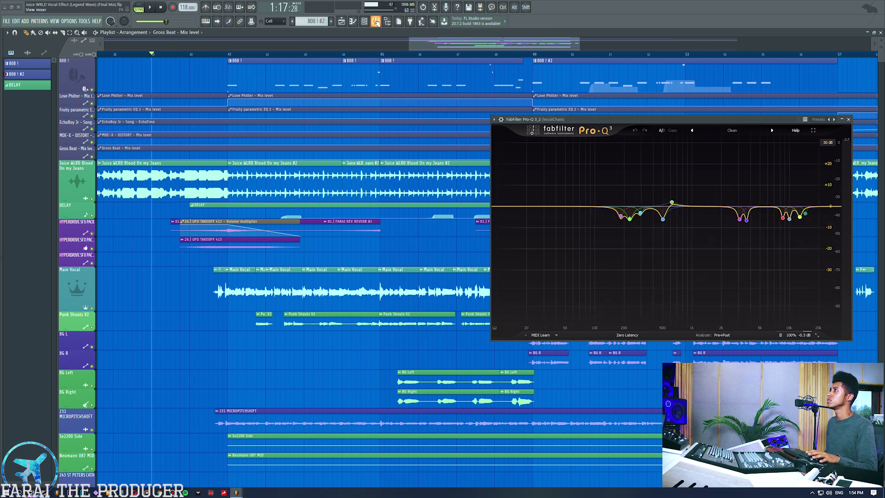
left_click(376, 22)
left_click(32, 103)
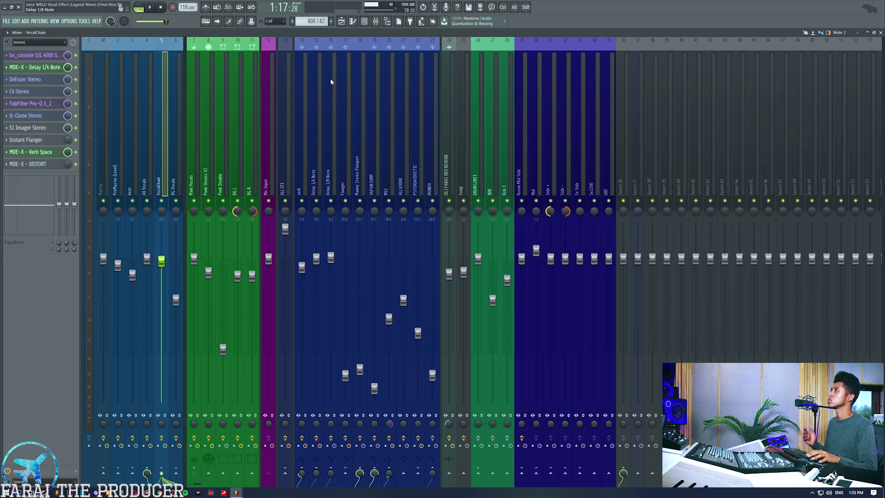
- Play back the song from the playlist to hear the mixed vocals
left_click(342, 22)
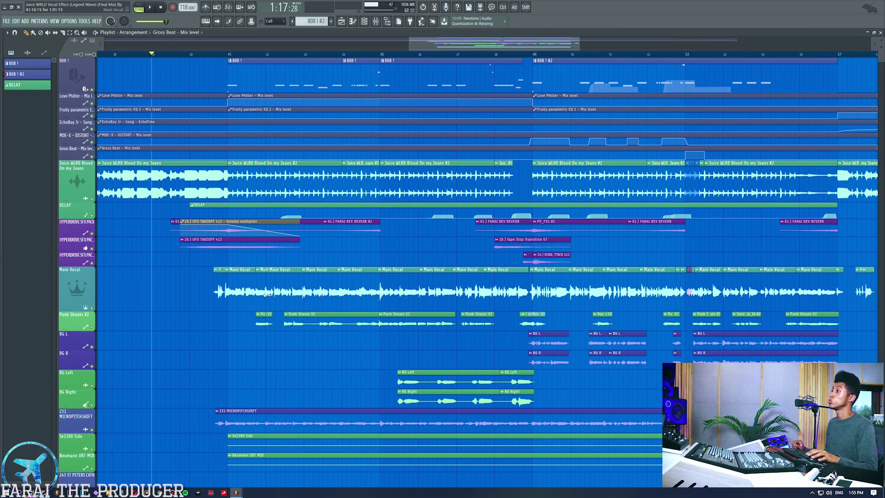
key("space")
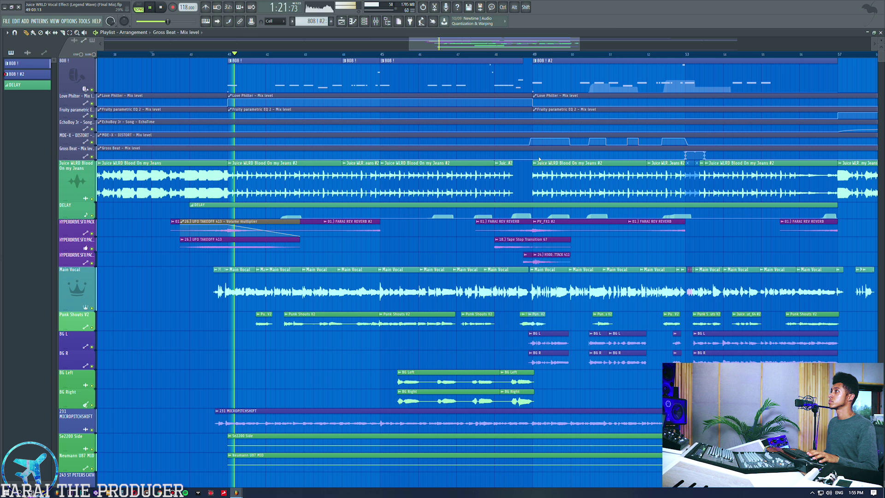
left_click(89, 297, "ctrl")
key("ctrl+d")
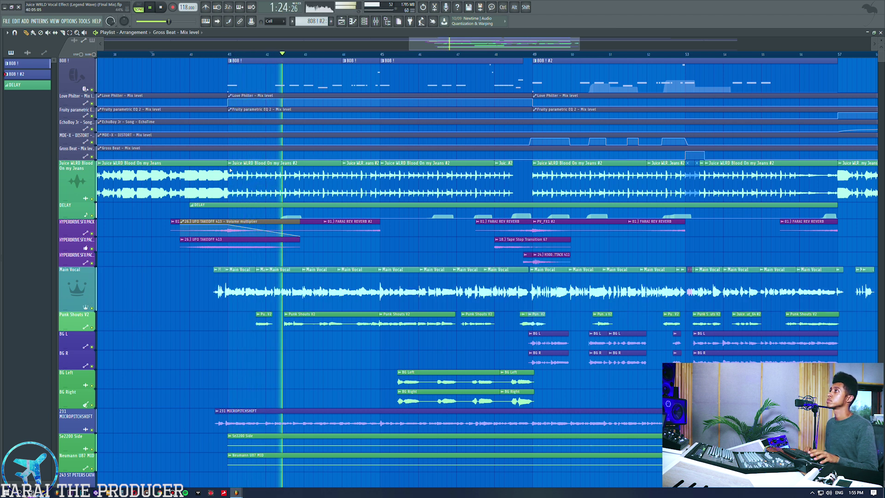
- Check the bx_console SSL 4000 G and Pro-Q 3 on the VocalChain track during playback, closing each one
left_click(377, 25)
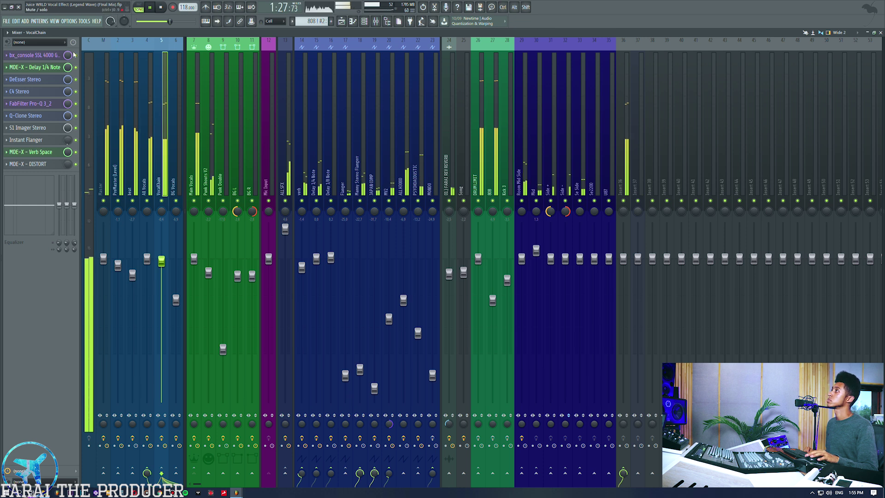
left_click(52, 56)
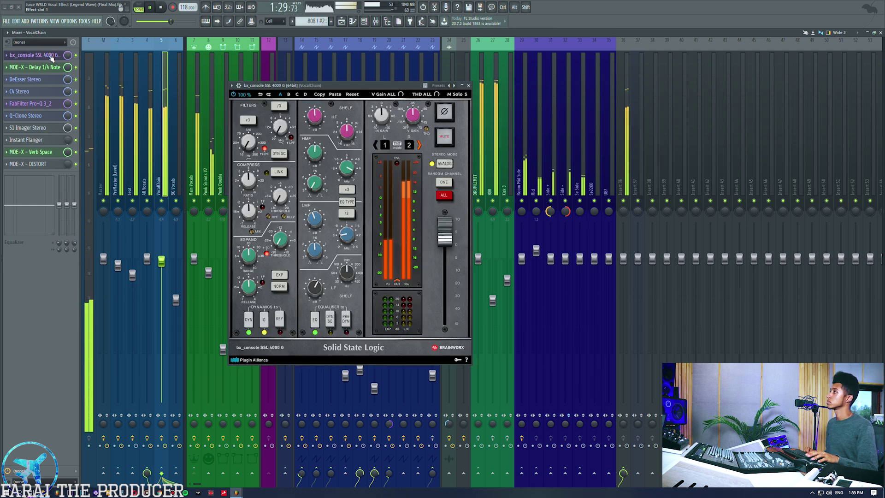
left_click(53, 56)
left_click(32, 103)
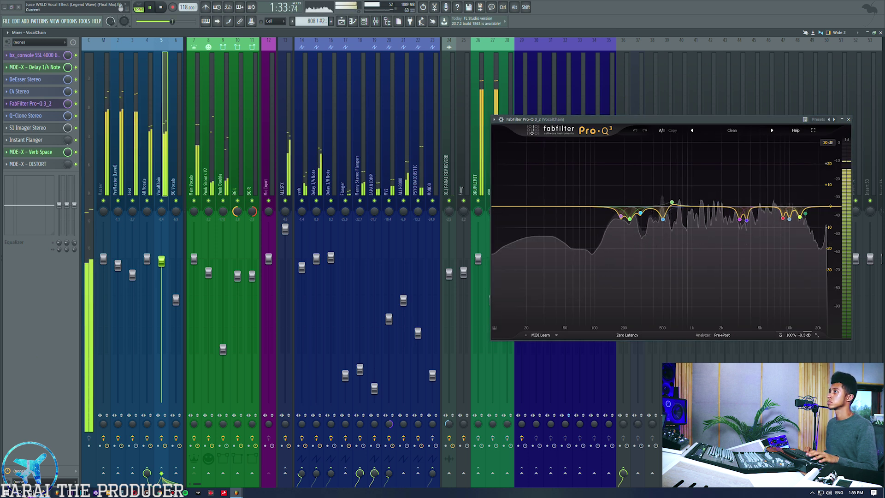
left_click(48, 104)
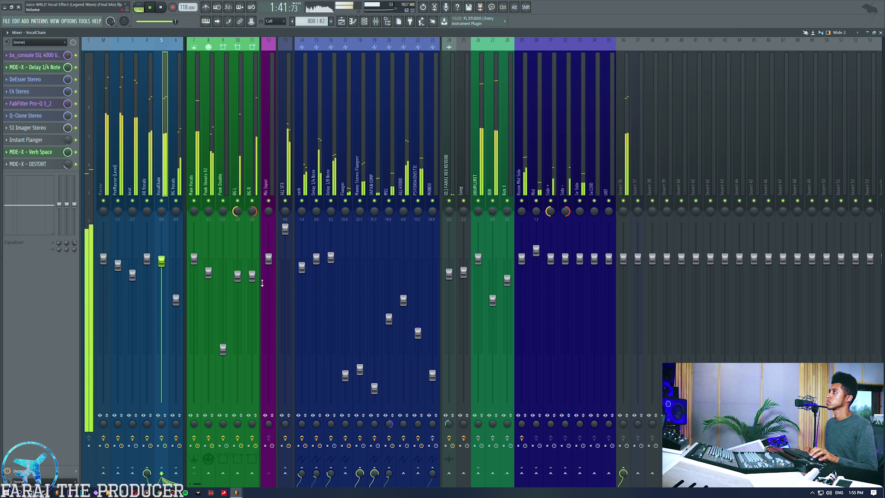
- Return to the playlist, show a wider stretch of the arrangement, and stop playback
key("F5")
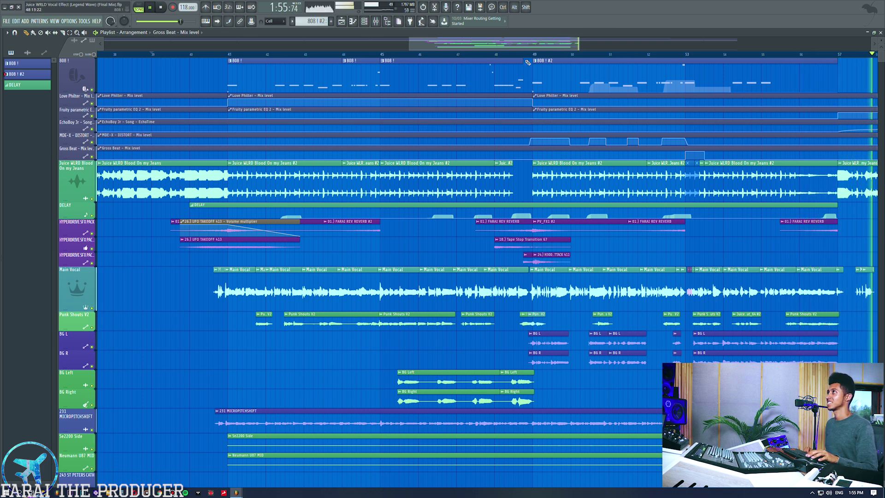
scroll(522, 55, "down", 4)
key("space")
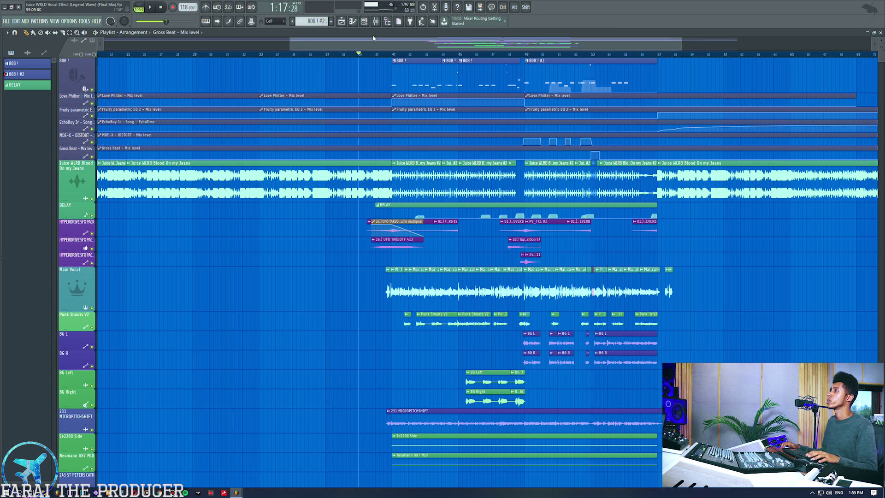
- Reopen the VocalChain track's bx_console SSL 4000 G from the mixer and place its window clear of the vocal tracks
left_click(376, 21)
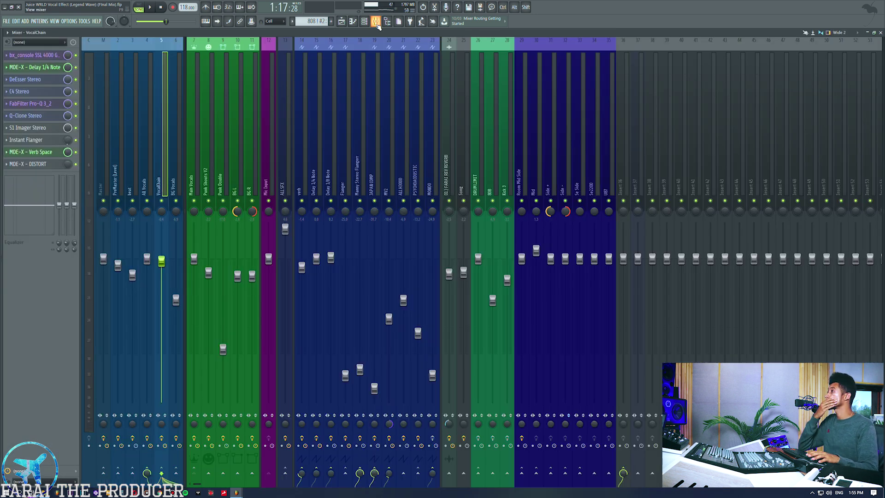
left_click(35, 55)
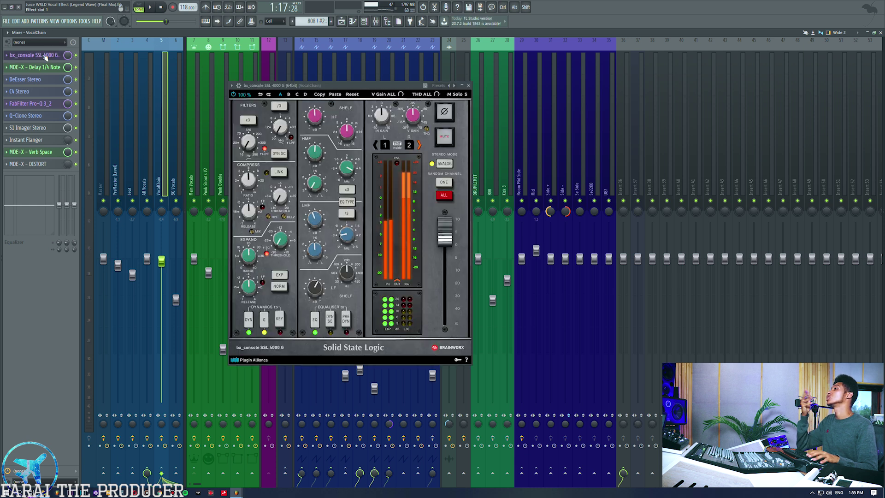
left_click_drag(341, 85, 579, 84)
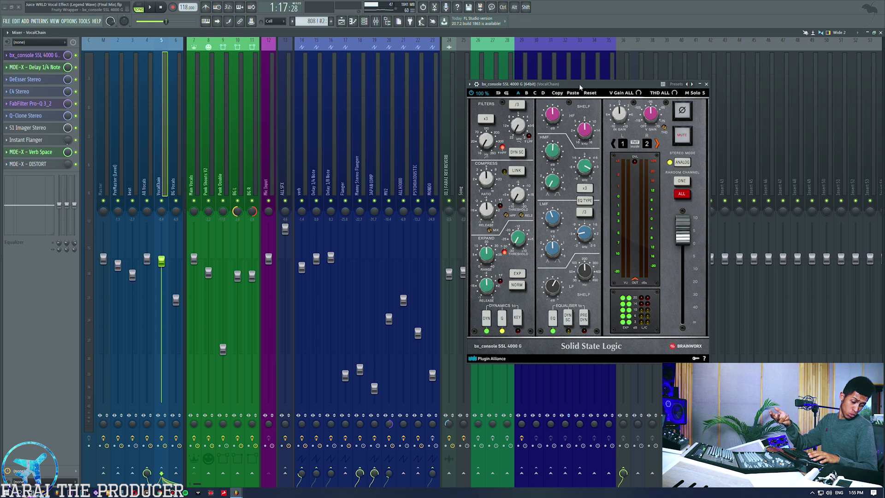
left_click_drag(580, 84, 607, 74)
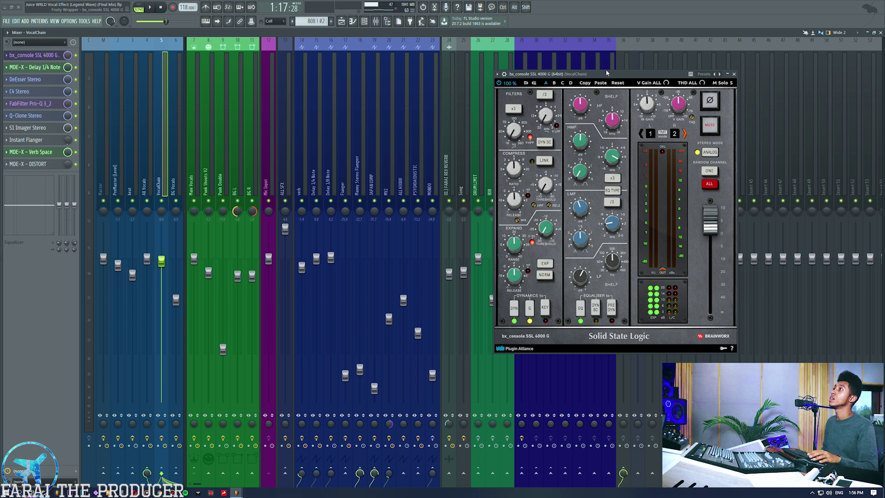
left_click_drag(606, 73, 597, 62)
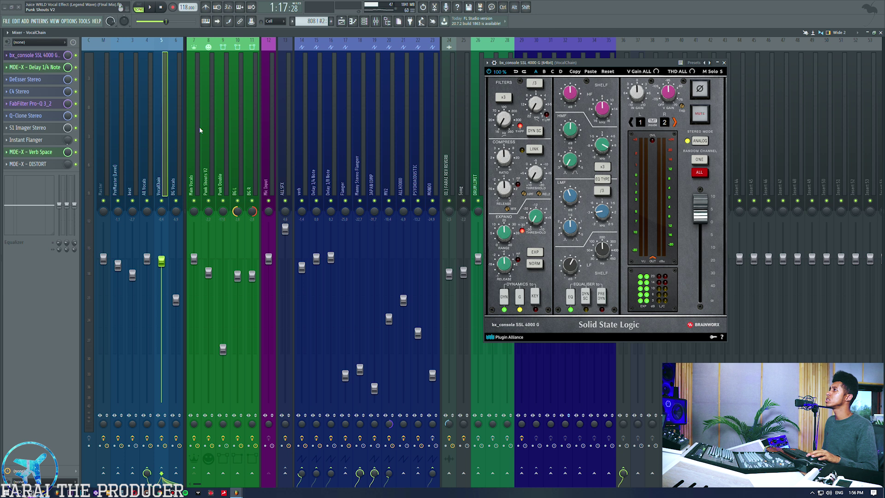
- Open the SSQ equalizer on the All Vocals track, compare it with the SSL console, and close it
left_click(145, 149)
left_click(16, 80)
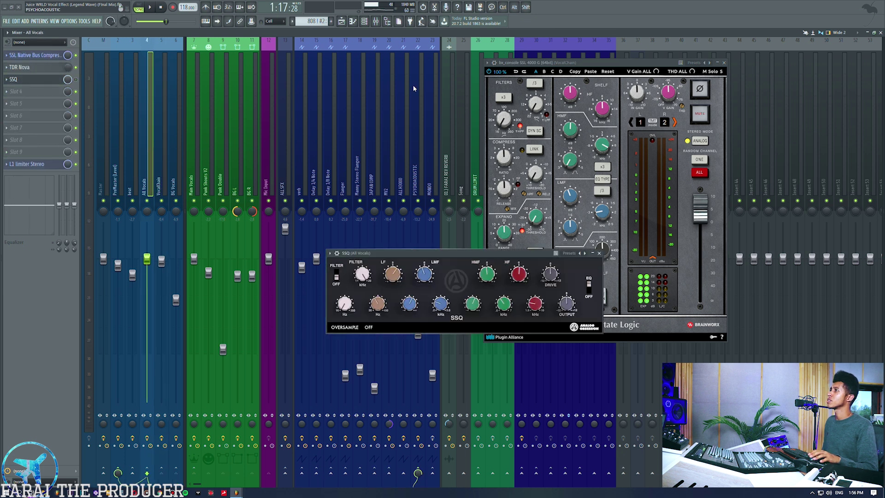
left_click_drag(392, 253, 245, 118)
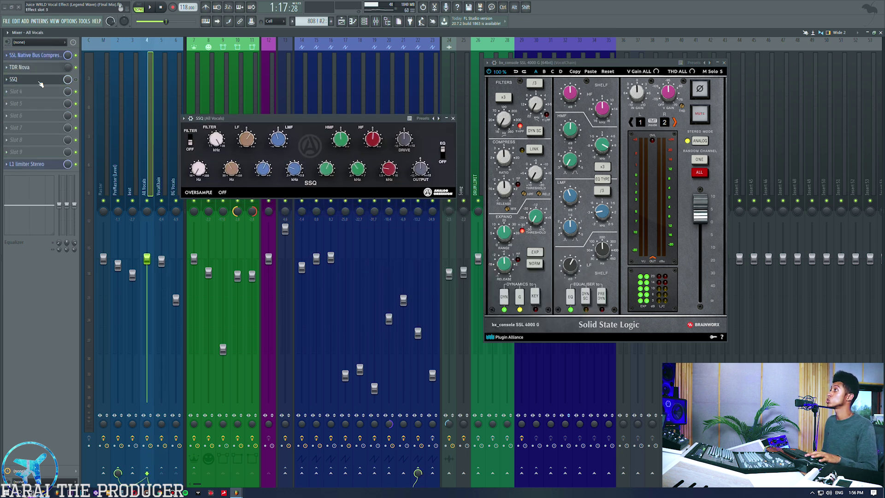
left_click_drag(603, 64, 619, 62)
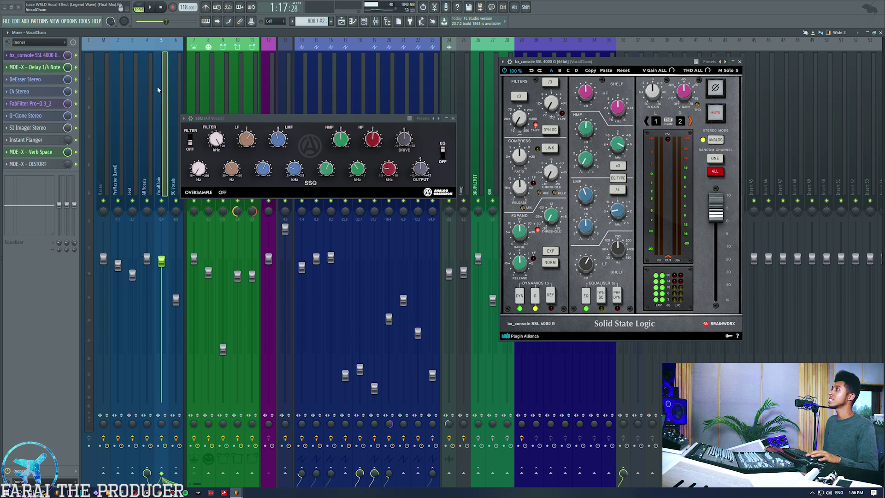
left_click(148, 110)
left_click(33, 81)
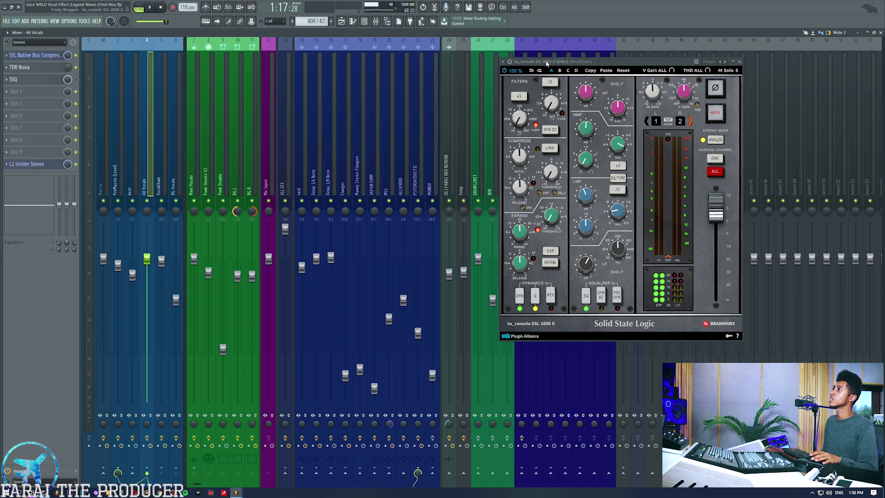
- Reposition the SSL console window over the middle of the mixer and return to the VocalChain track
left_click_drag(546, 61, 406, 67)
left_click(151, 115)
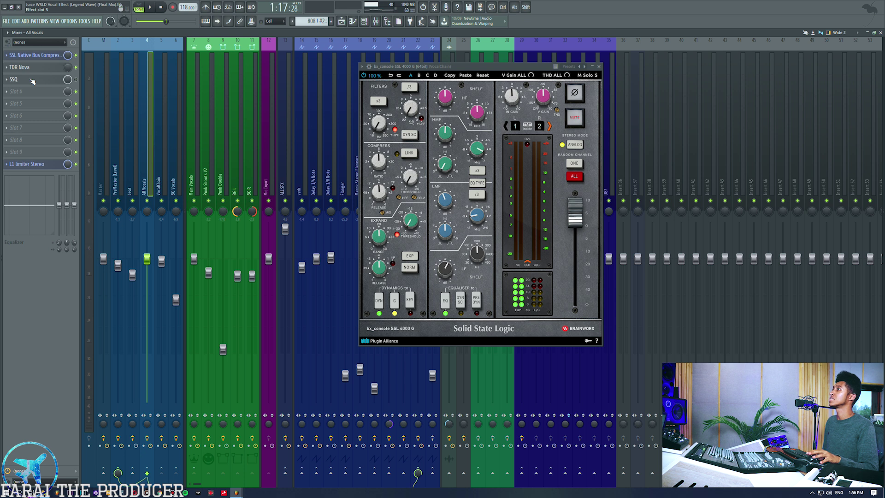
left_click_drag(424, 71, 400, 73)
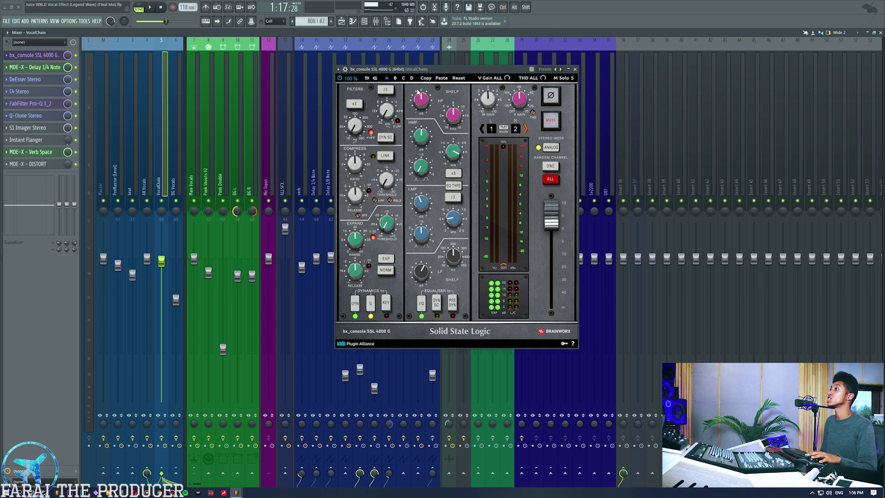
- Boost the high band of the VocalChain track's built-in mixer equalizer and reset it to flat
left_click_drag(74, 204, 75, 182)
right_click(58, 206)
left_click(65, 210)
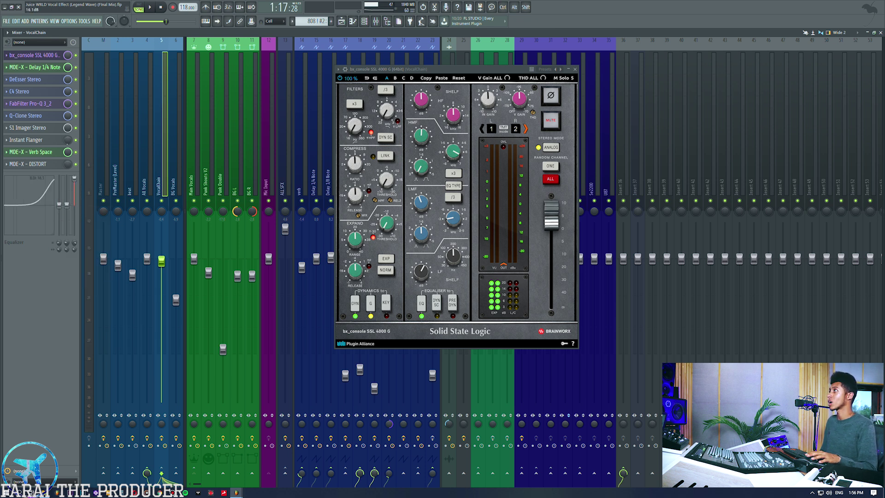
left_click(75, 182, "alt")
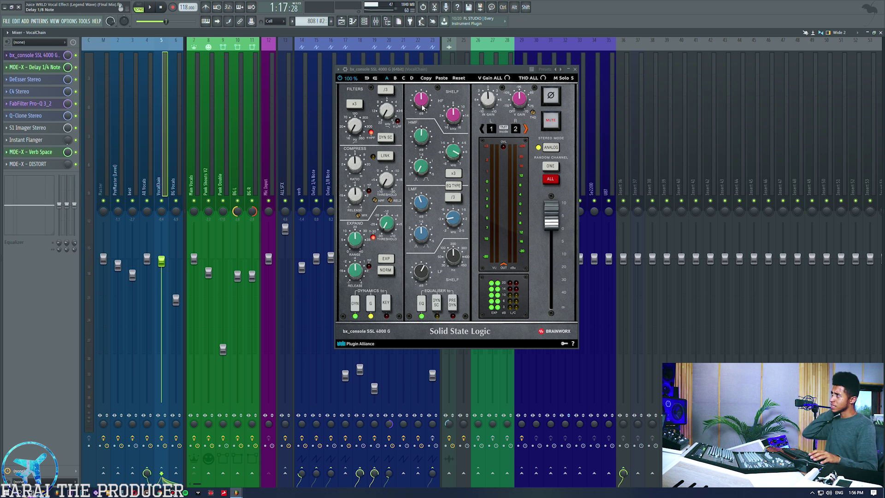
mouse_move(421, 101)
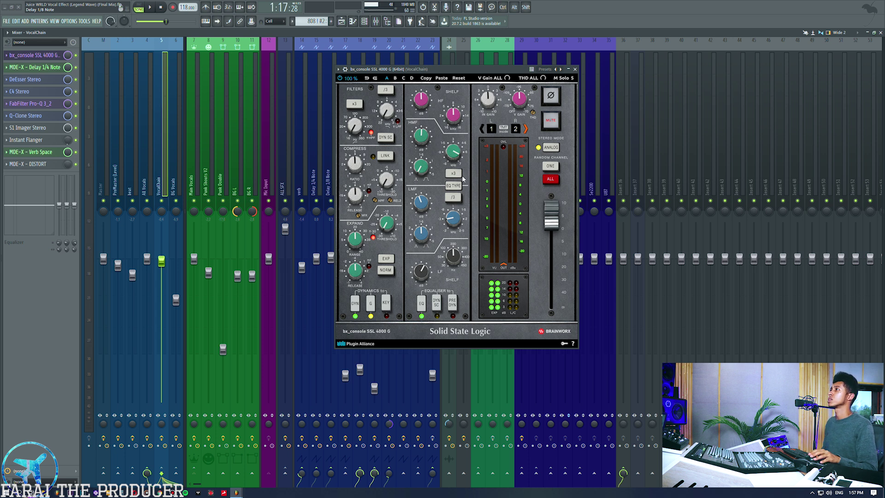
- Examine the low-mid band controls in the SSL console's equalizer section
mouse_move(459, 159)
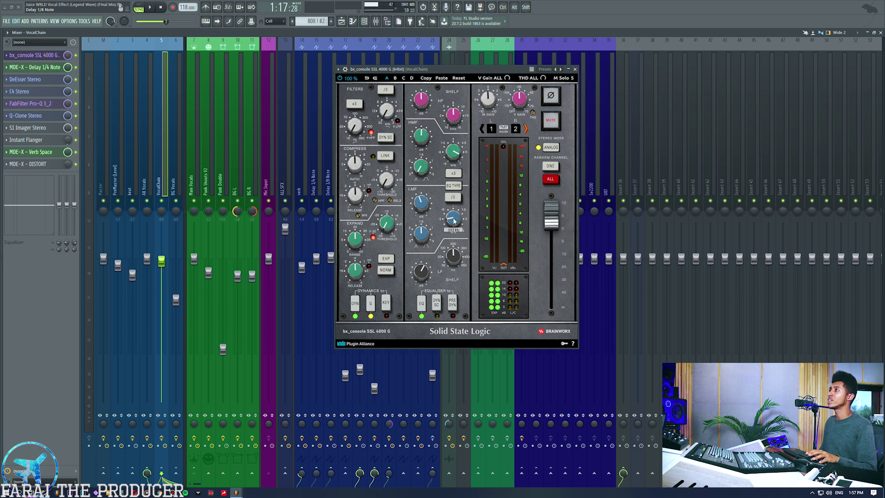
left_click_drag(454, 221, 454, 243)
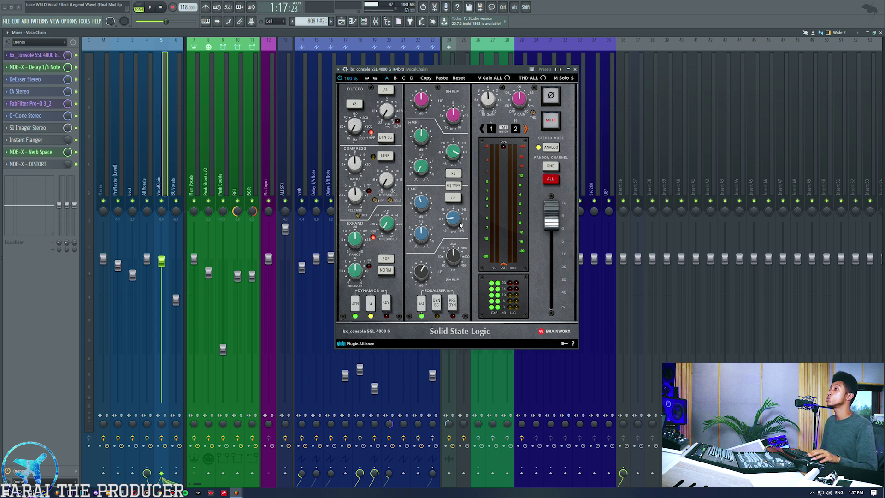
mouse_move(458, 221)
left_mouse_down()
mouse_move(458, 238)
mouse_move(458, 210)
left_mouse_up()
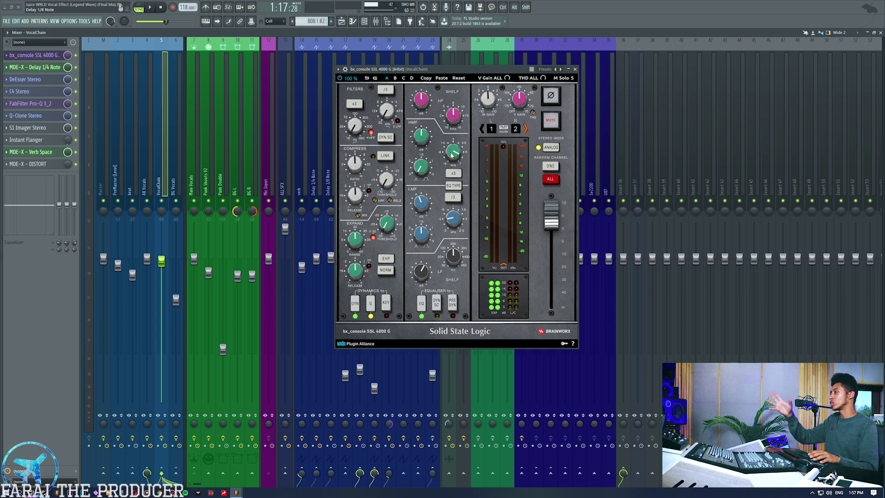
- Open and close the VocalChain track's FabFilter Pro-Q 3_2 for comparison, and shift the SSL console window slightly aside
left_click(56, 105)
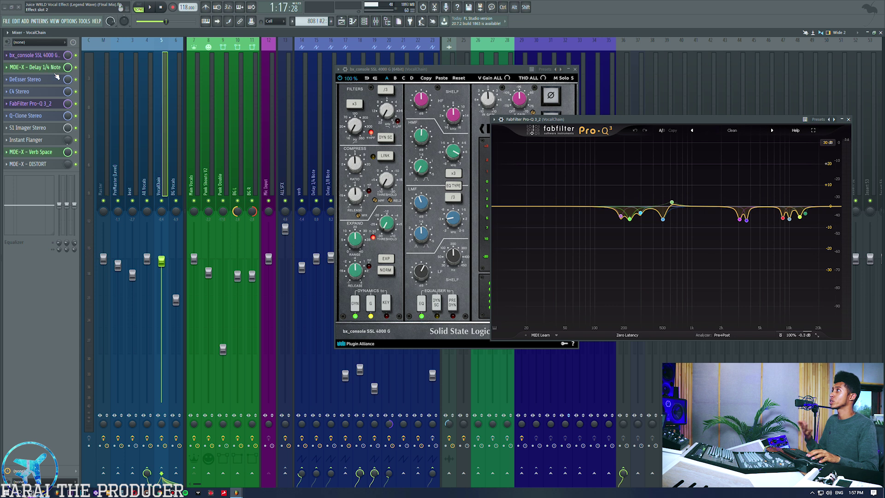
left_click(45, 106)
left_click_drag(380, 71, 361, 69)
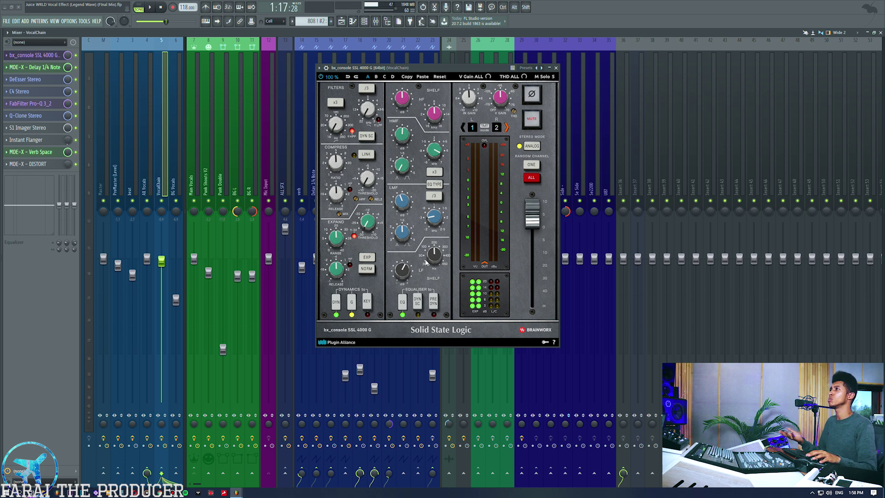
- Turn the SSL console's low-mid equalizer frequency to 253 Hz and undo the change
mouse_move(403, 274)
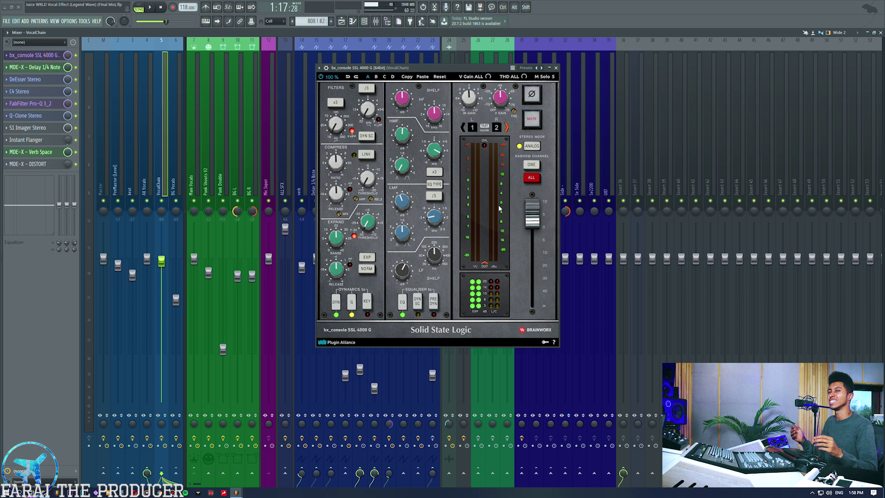
mouse_move(435, 219)
left_click_drag(435, 218, 435, 223)
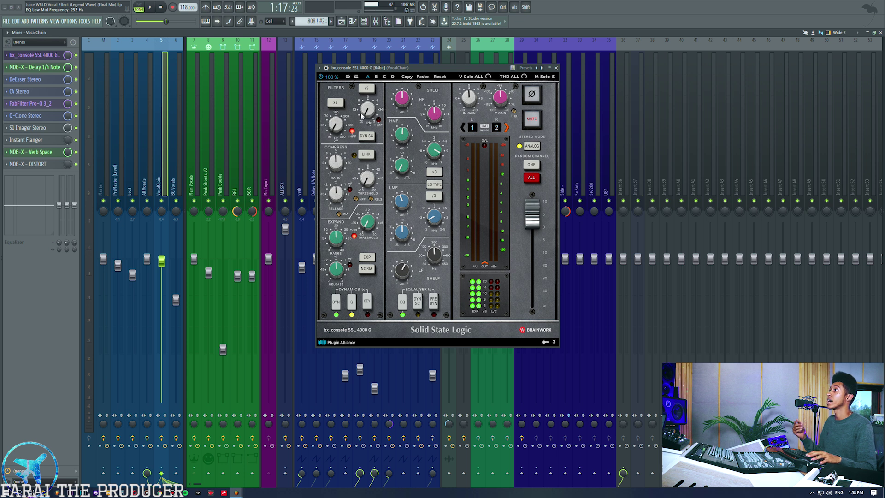
left_click(349, 77)
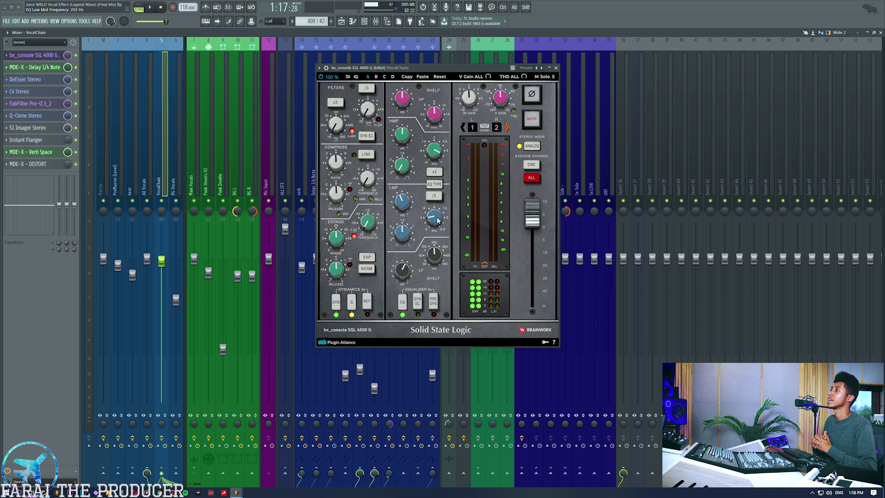
left_click_drag(438, 218, 436, 275)
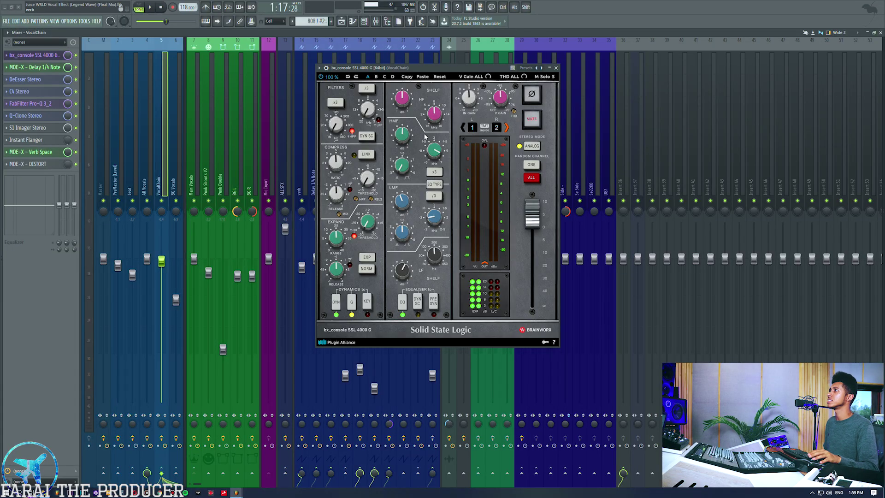
- Replace the SSL console with FabFilter Pro-Q 3_2 centred over the mixer, and view its curve full screen before restoring the window
left_click(54, 57)
left_click(46, 105)
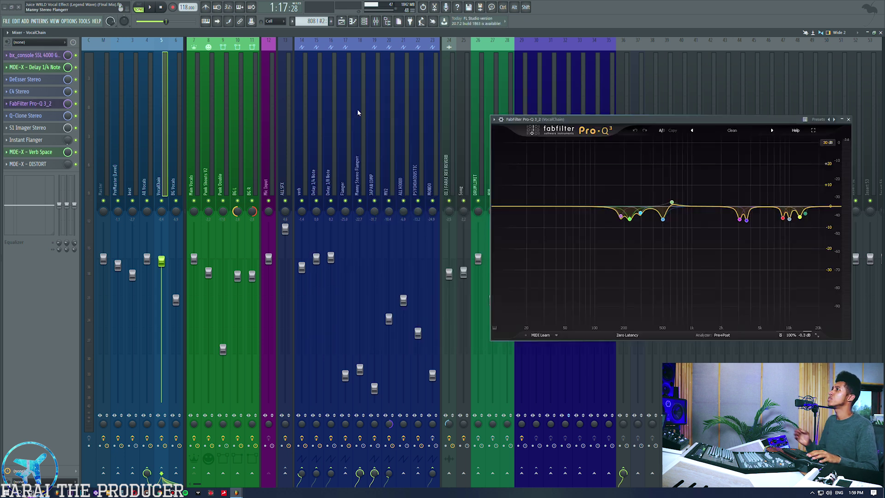
left_click_drag(742, 120, 513, 92)
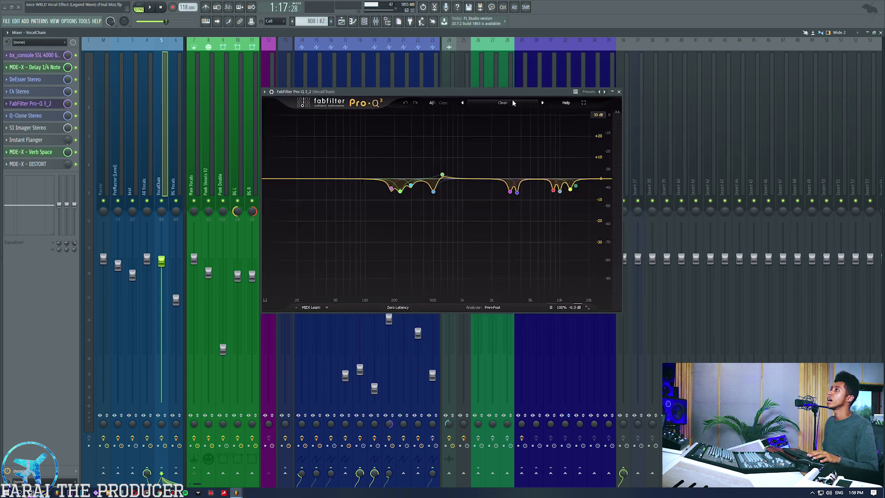
left_click(584, 103)
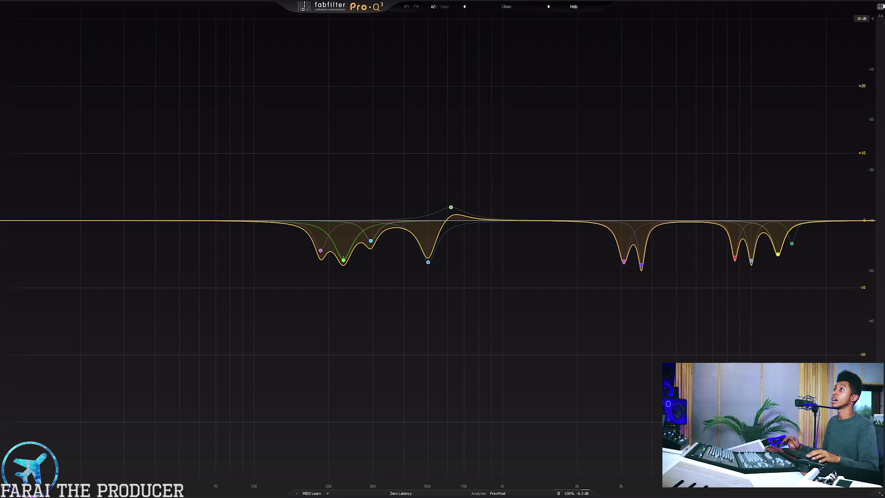
left_click(881, 6)
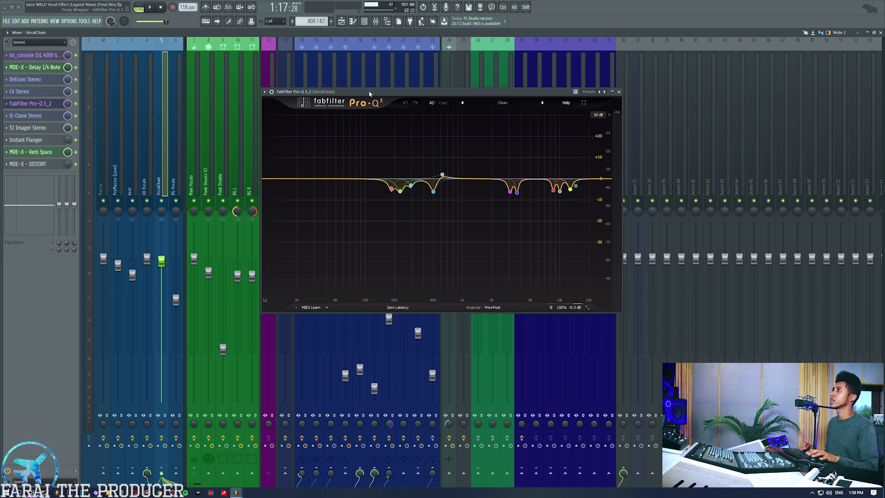
- Bring up the playlist behind Pro-Q and play the song from about bar 45 to watch the vocal spectrum
left_click(341, 21)
left_click(468, 54)
key("space")
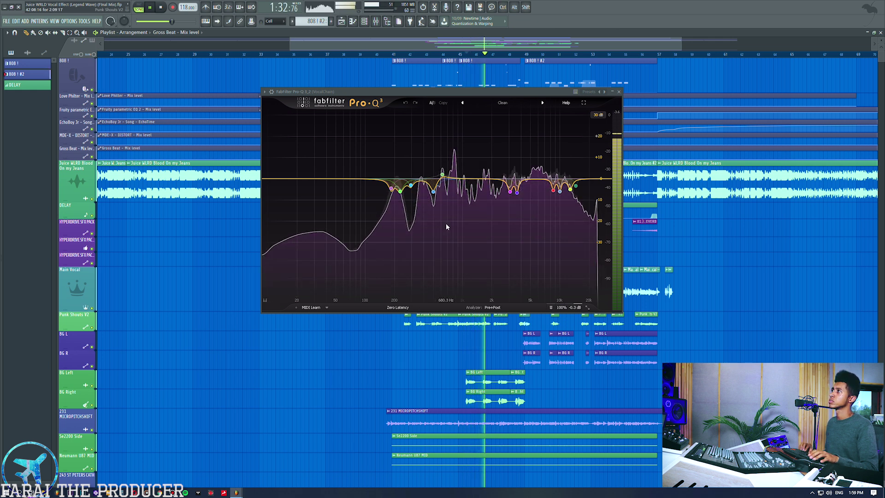
key("space")
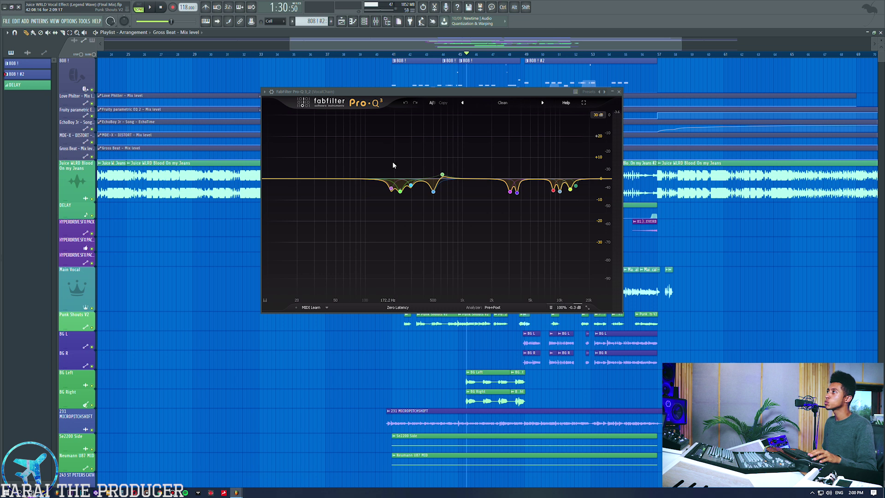
- Set the Pro-Q display range to 12 dB and examine the cuts in the low mids
left_click(598, 116)
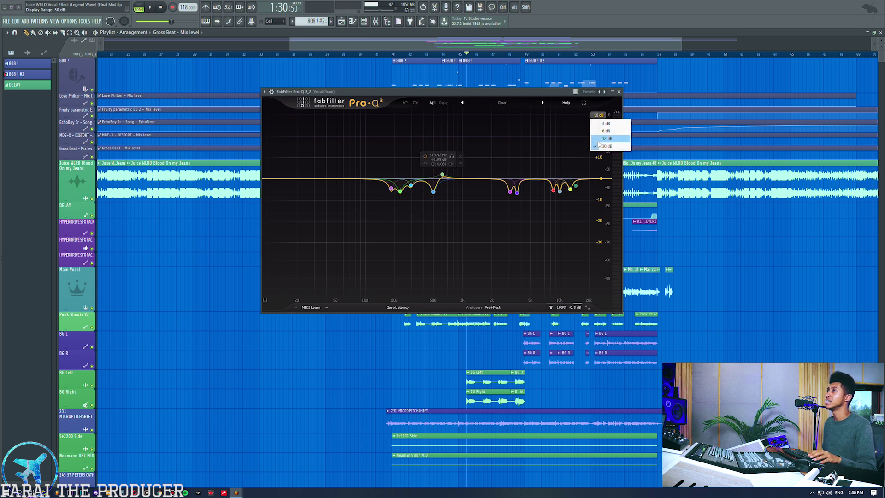
left_click(606, 138)
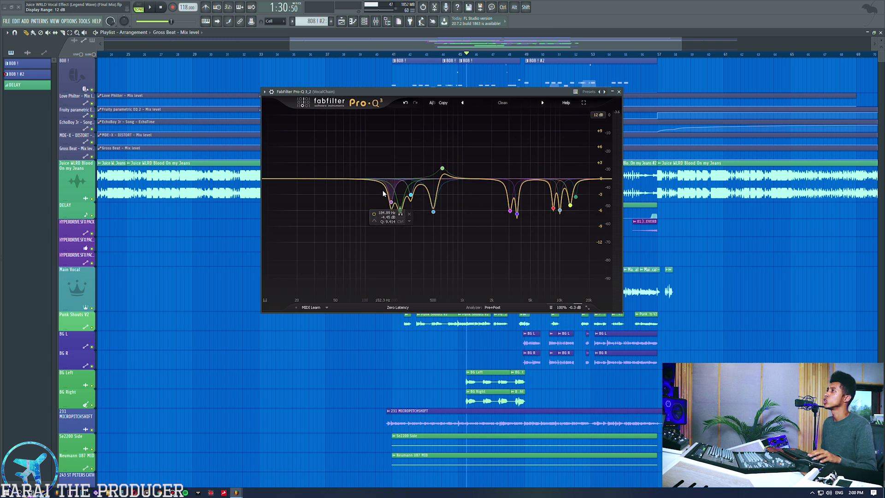
left_click_drag(397, 198, 400, 216)
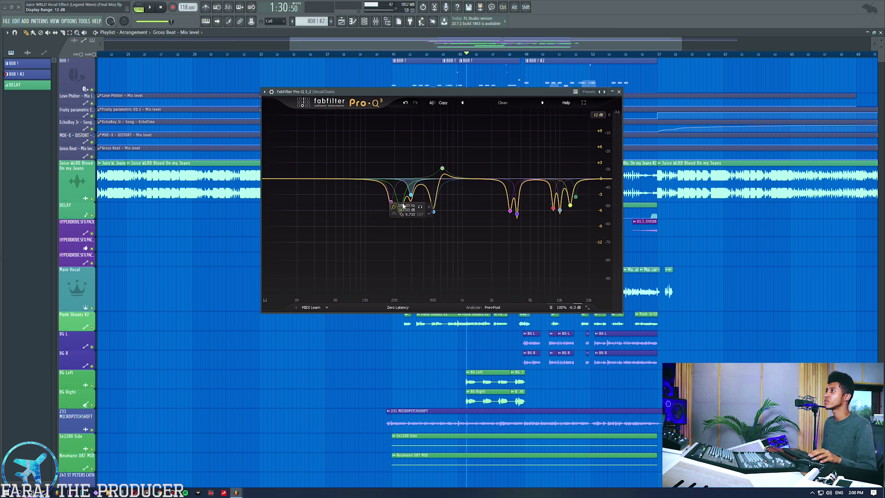
- Sweep a narrow boost band of about +18 dB, starting near 151 Hz, across the vocal spectrum during playback and remove it
left_click_drag(361, 180, 382, 84)
scroll(358, 173, "up", 10)
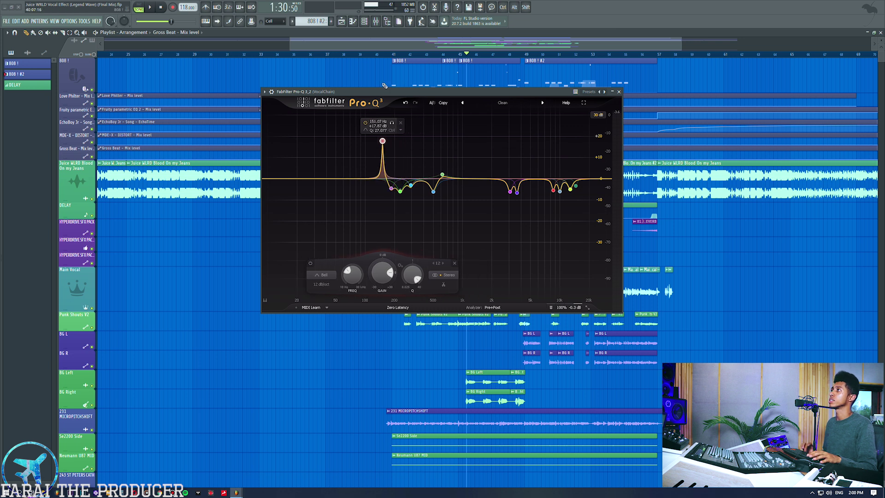
key("space")
left_click_drag(382, 141, 392, 117)
left_click_drag(247, 95, 515, 76)
left_click_drag(528, 76, 557, 215)
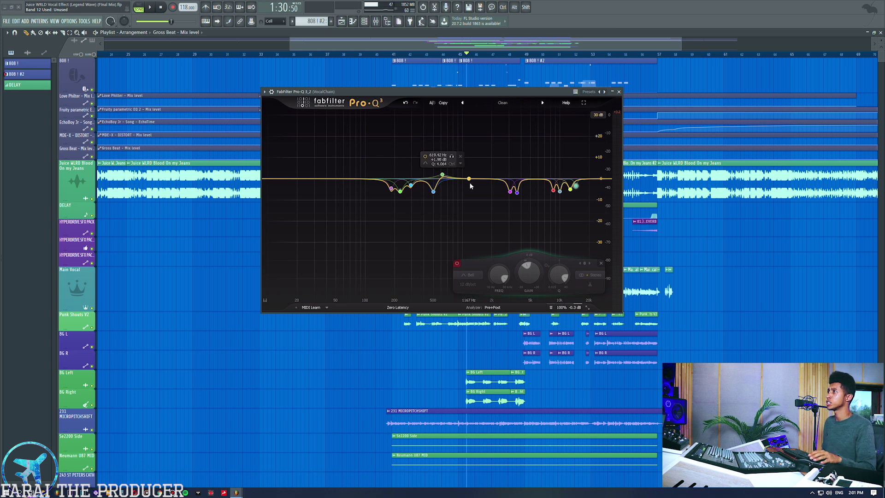
- Demonstrate a deep, narrow cut in Pro-Q with temporary bands around 1.2 kHz and remove them
left_click(470, 186)
scroll(471, 186, "up", 8)
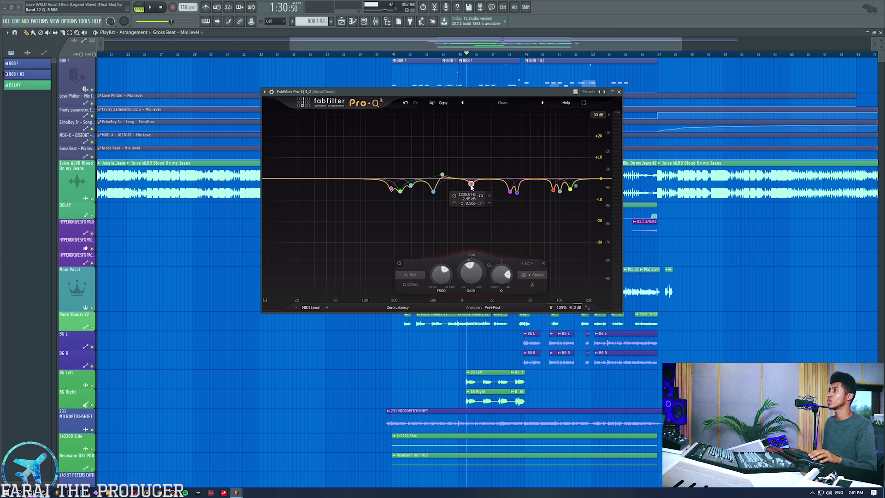
left_click_drag(471, 185, 474, 240)
left_click(491, 225)
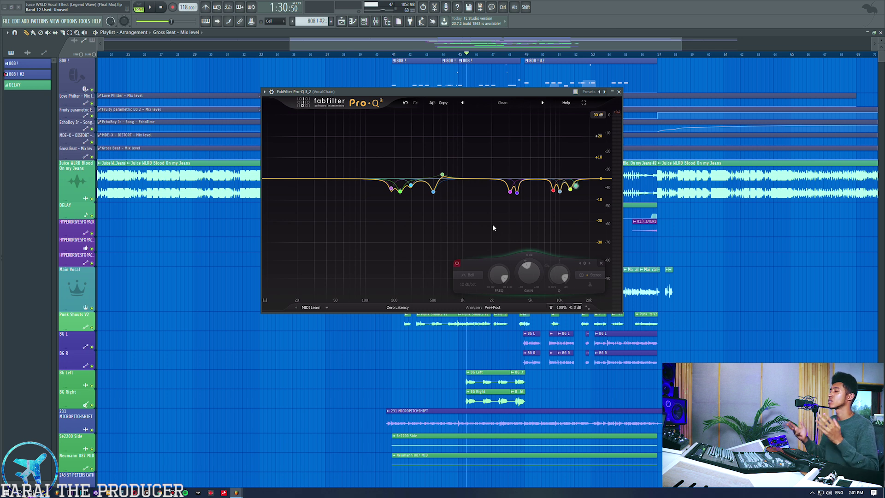
left_click_drag(477, 180, 481, 226)
left_click(496, 235)
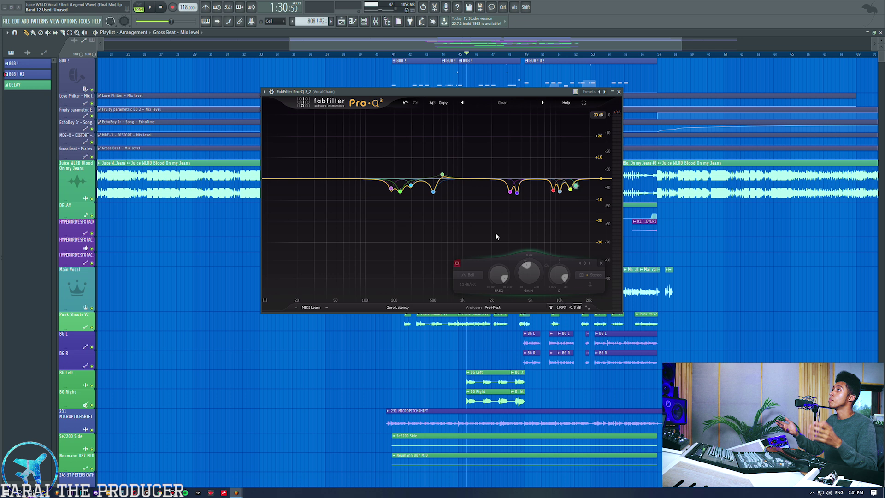
- Examine the low-mid cuts at about 184, 294 and 500 Hz on the Pro-Q curve
mouse_move(420, 194)
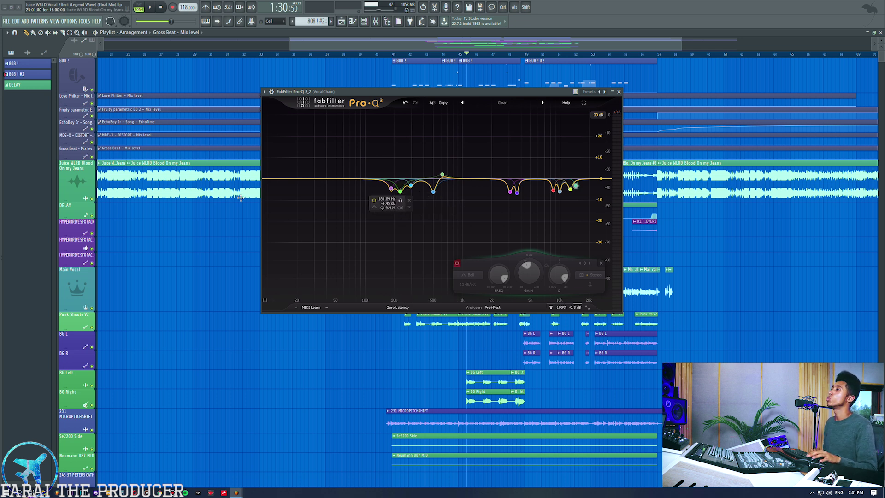
left_click(84, 179)
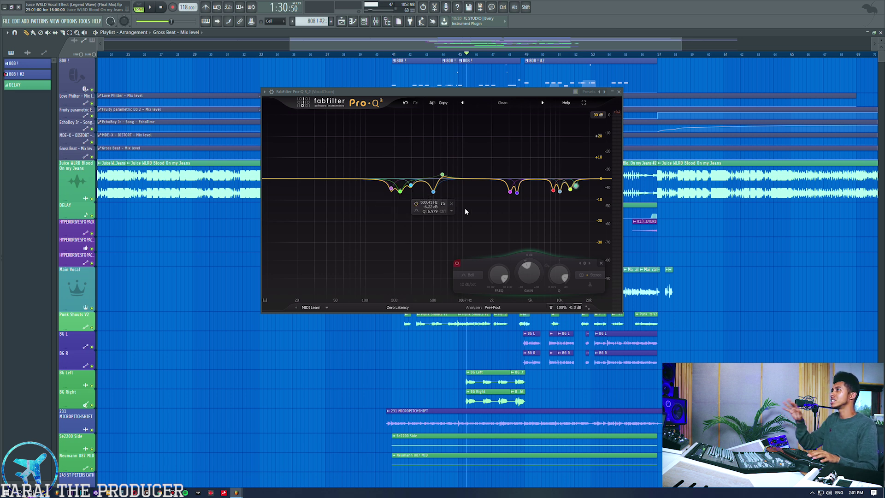
left_click_drag(463, 201, 611, 183)
left_click(439, 230)
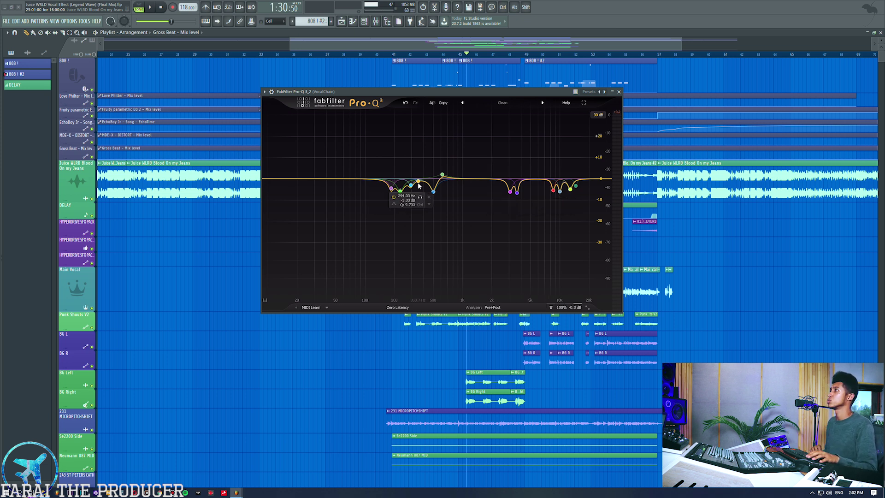
left_click_drag(369, 156, 454, 210)
left_click(421, 150)
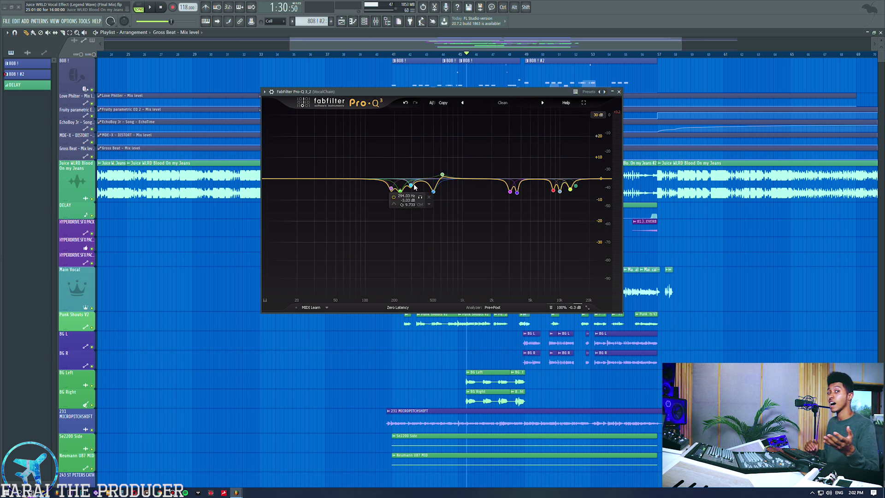
- Return to the mixer and briefly show the VocalChain track's SSL console before going back to Pro-Q
key("F9")
left_click(29, 56)
left_click(29, 56)
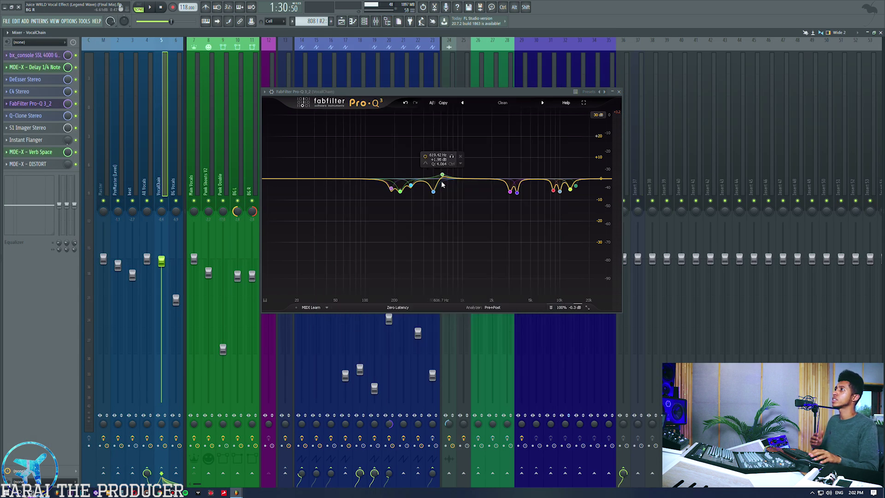
- Boost the Pro-Q band near 3 kHz to about +25 dB during playback to hear its harshness, and undo the boost
left_click(511, 193)
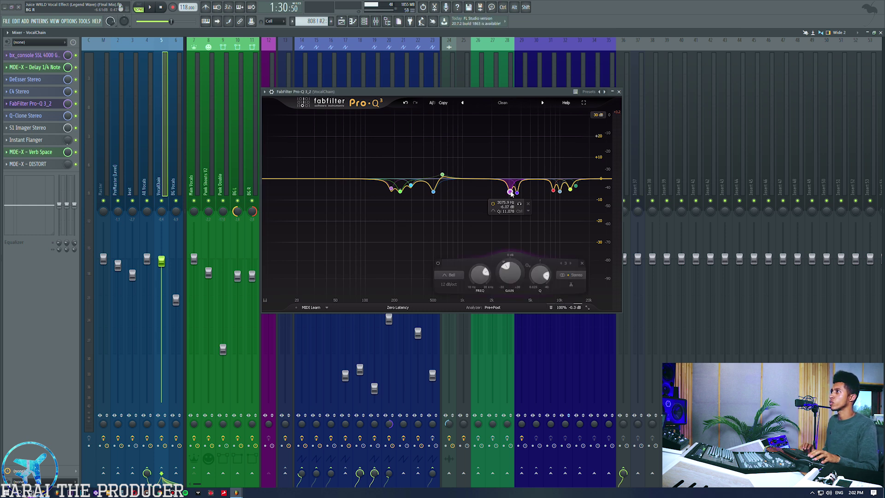
key("space")
left_click_drag(510, 272, 500, 228)
left_click(406, 104)
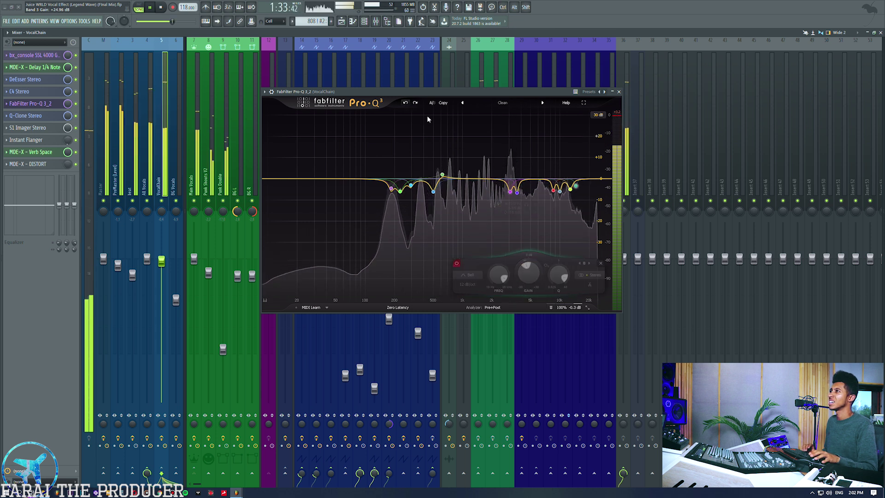
key("space")
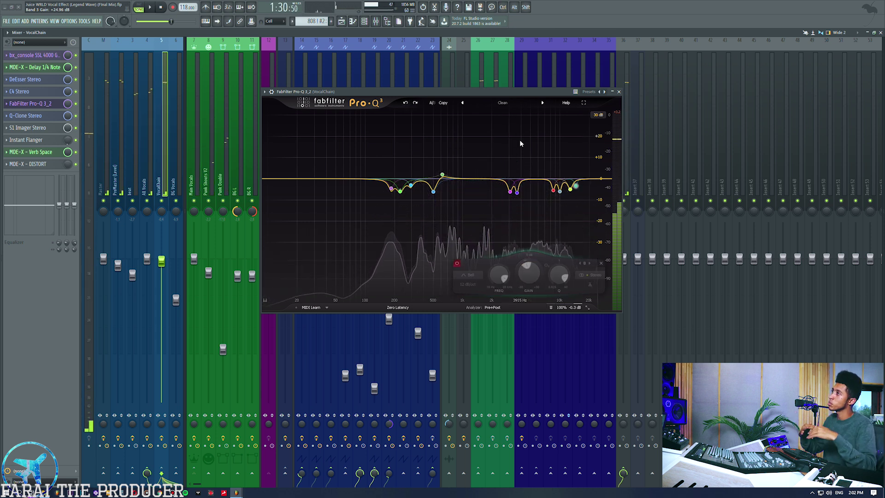
- Boost the gain of Pro-Q's Band 4 during playback to audition that high frequency, and restore its original cut
mouse_move(511, 194)
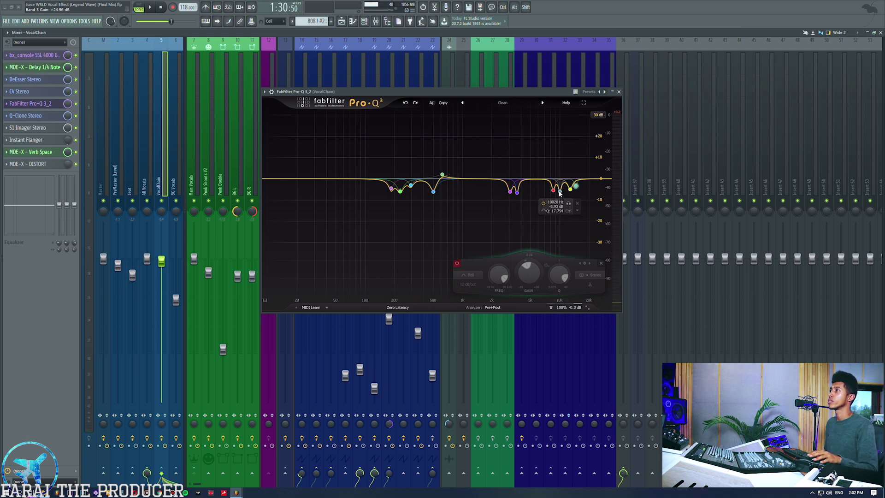
mouse_move(555, 193)
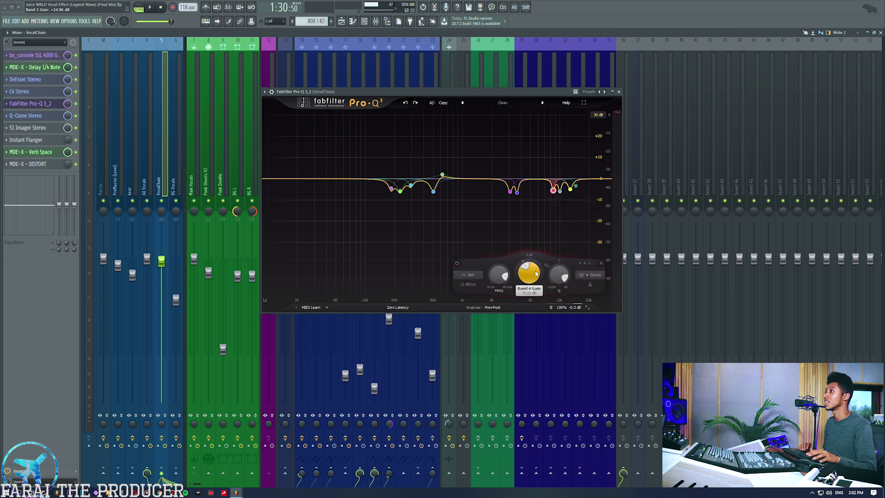
key("space")
left_click_drag(536, 274, 530, 223)
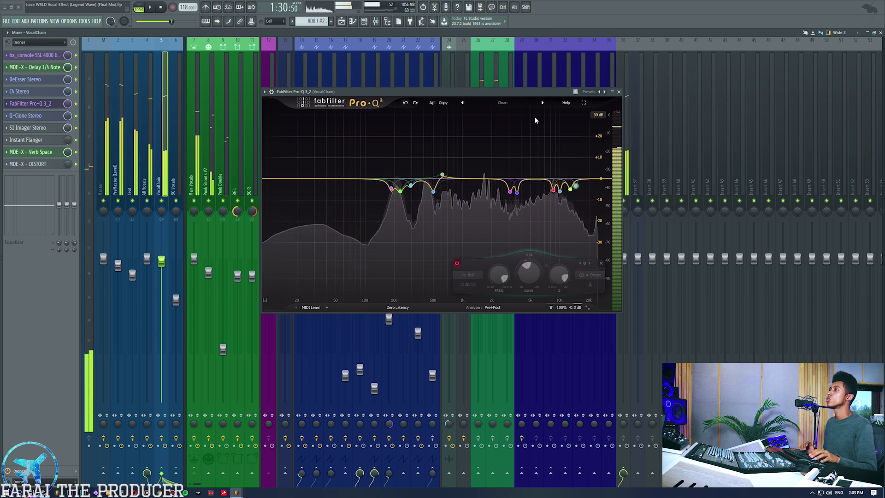
mouse_move(554, 173)
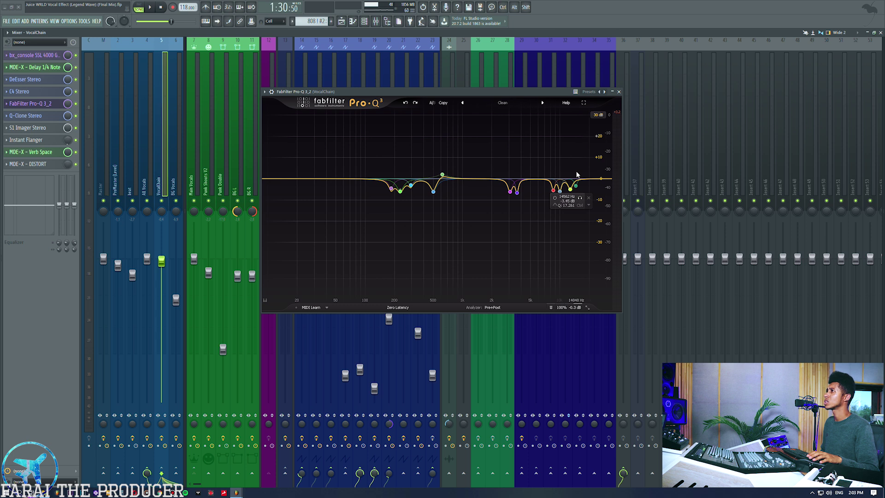
- Open Q-Clone Stereo from the VocalChain track over Pro-Q and browse its EQ1 presets without loading one
left_click(41, 115)
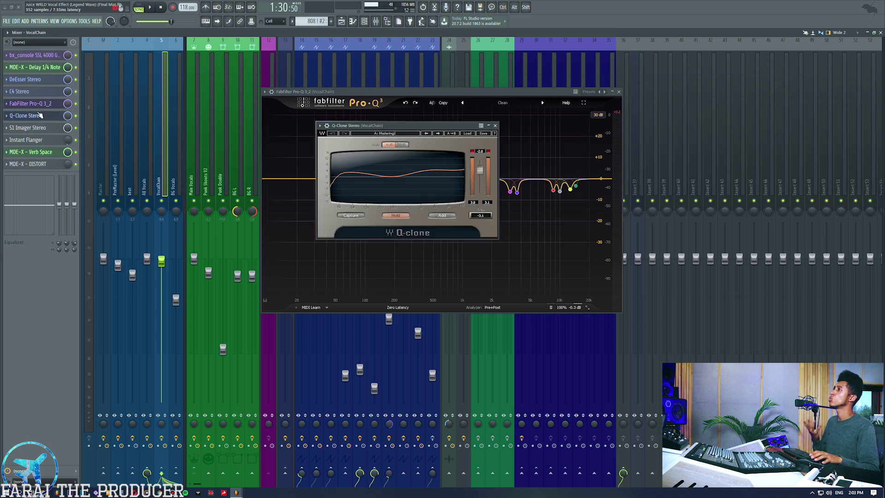
left_click_drag(369, 125, 469, 139)
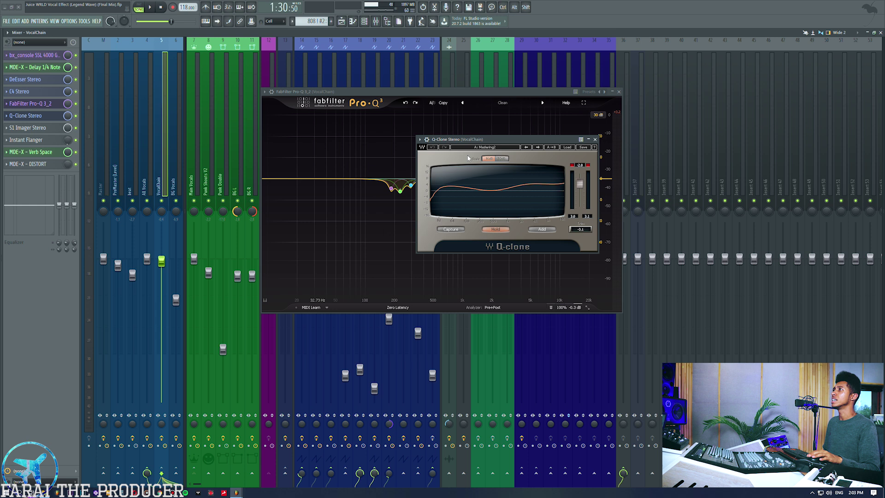
left_click(568, 147)
mouse_move(599, 205)
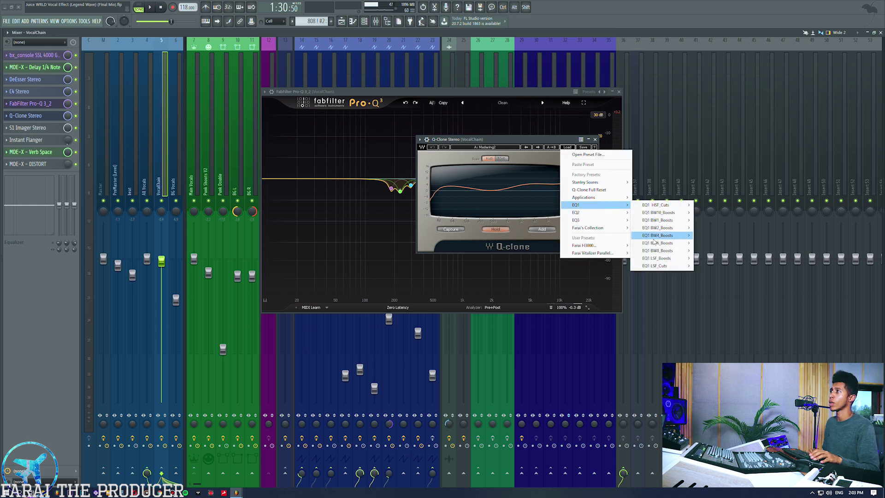
left_click(488, 142)
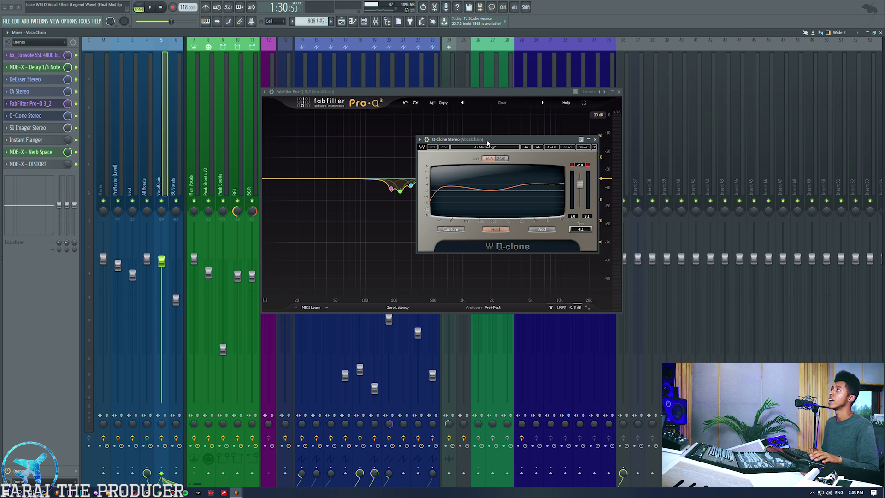
- Briefly show the bx_console SSL 4000 G on the VocalChain track, and clear the open plugin windows off the mixer
left_click(49, 56)
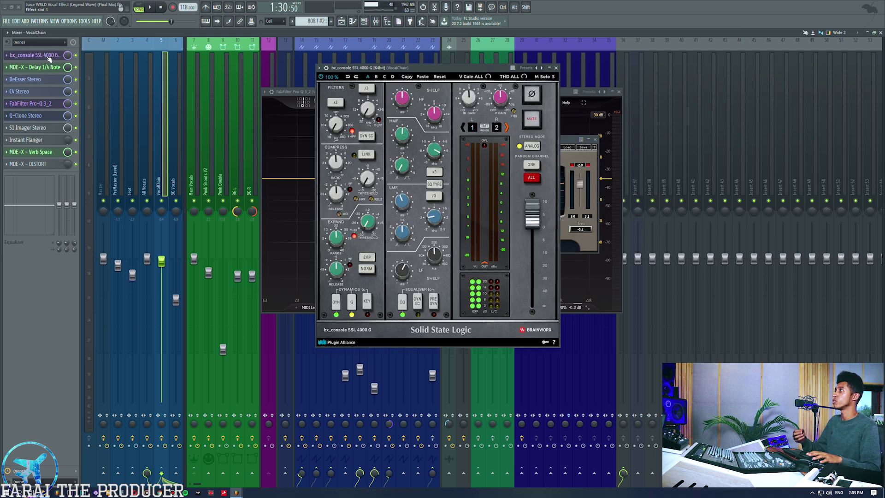
left_click(49, 56)
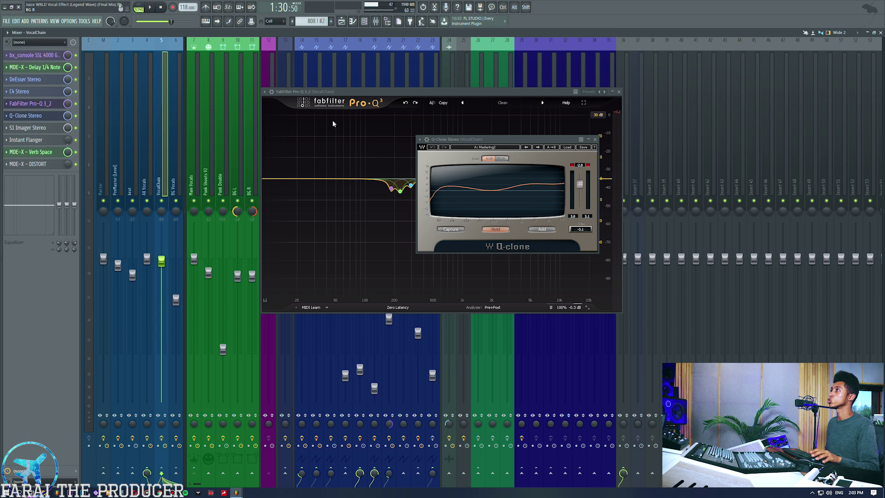
left_click(596, 139)
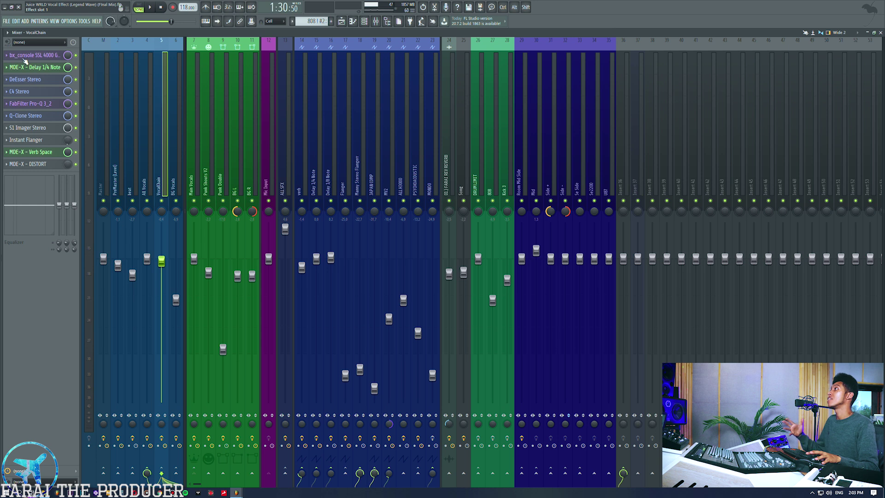
- Display the bx_console SSL 4000 G and Q-Clone Stereo side by side for comparison
left_click(32, 55)
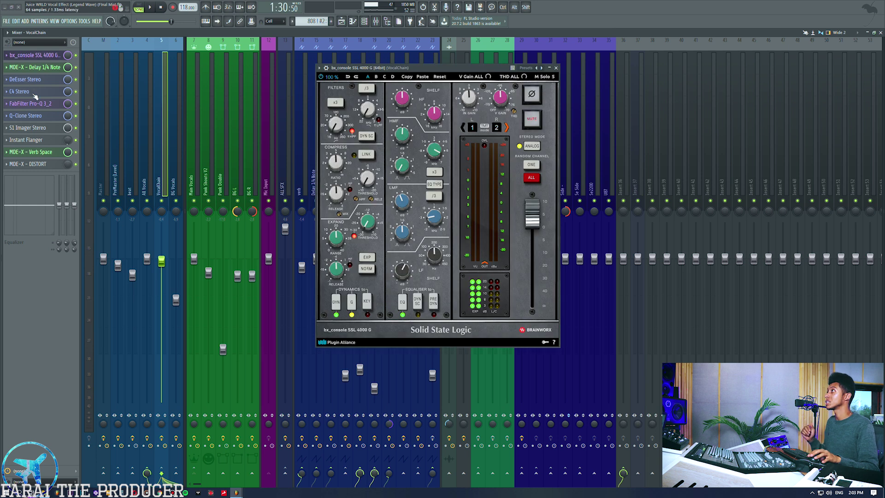
left_click(35, 115)
left_click_drag(465, 138, 666, 128)
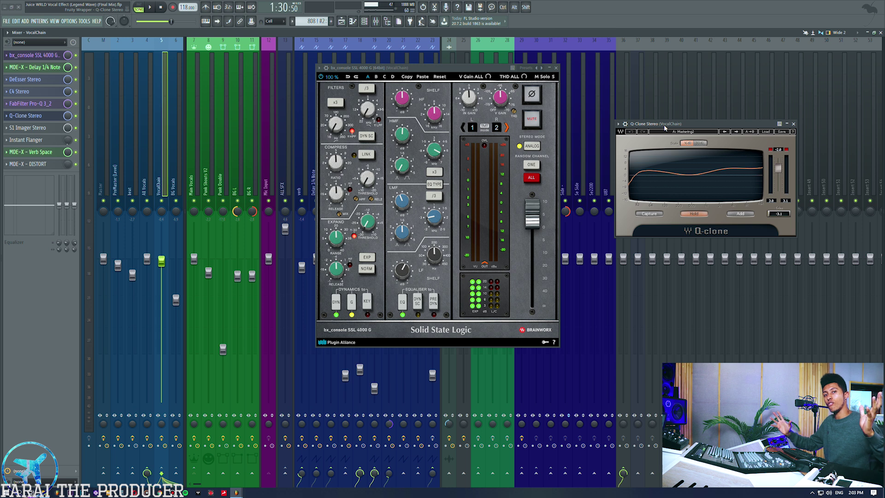